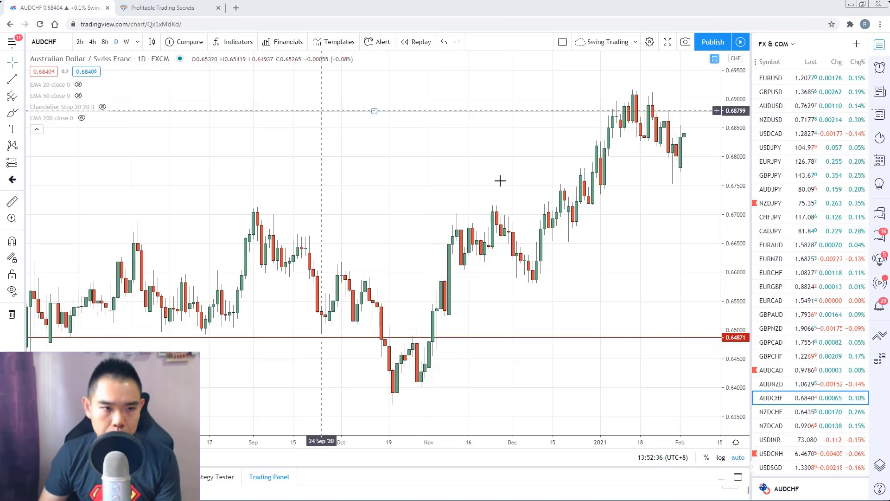
Switch the AUDCHF chart to the 8-hour timeframe, show the December to January rally, and hide the watchlist.
scroll(423, 179, "down", 3)
scroll(438, 200, "up", 2)
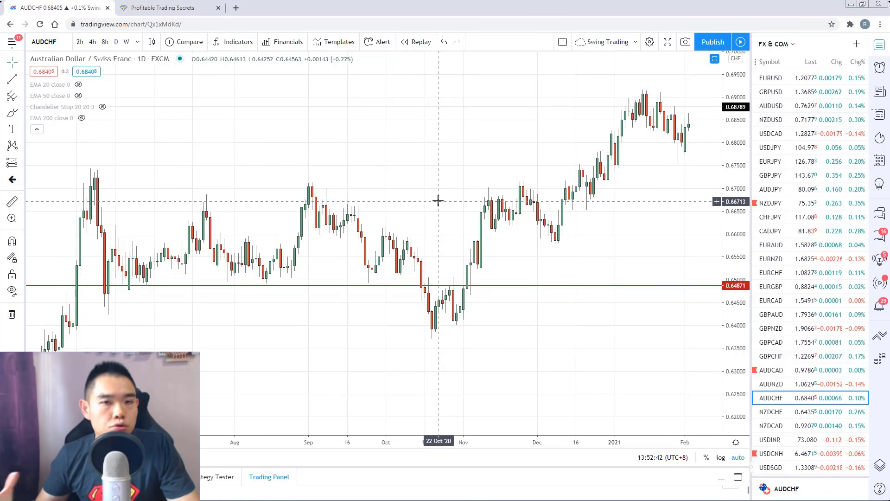
left_click(105, 42)
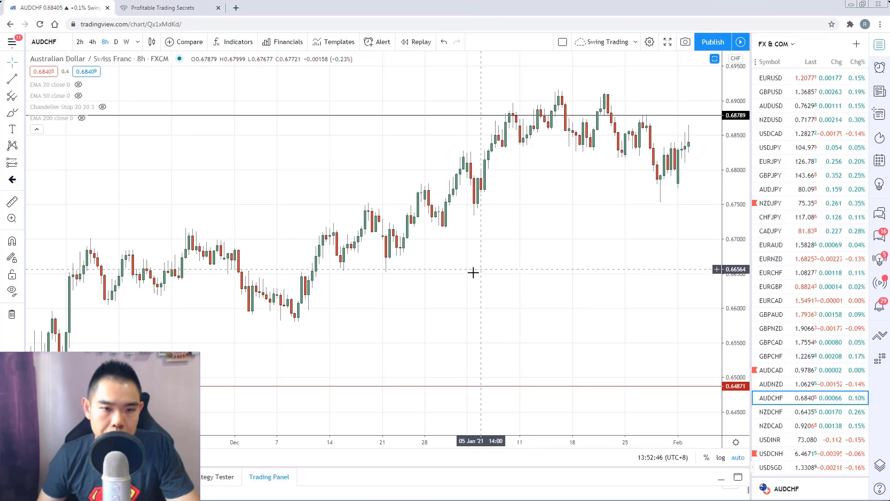
left_click_drag(437, 276, 545, 281)
scroll(545, 281, "up", 2)
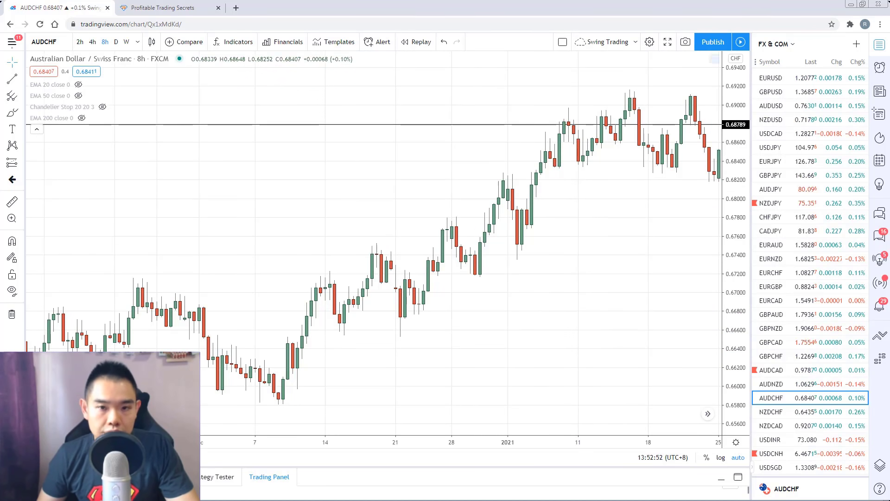
left_click(879, 44)
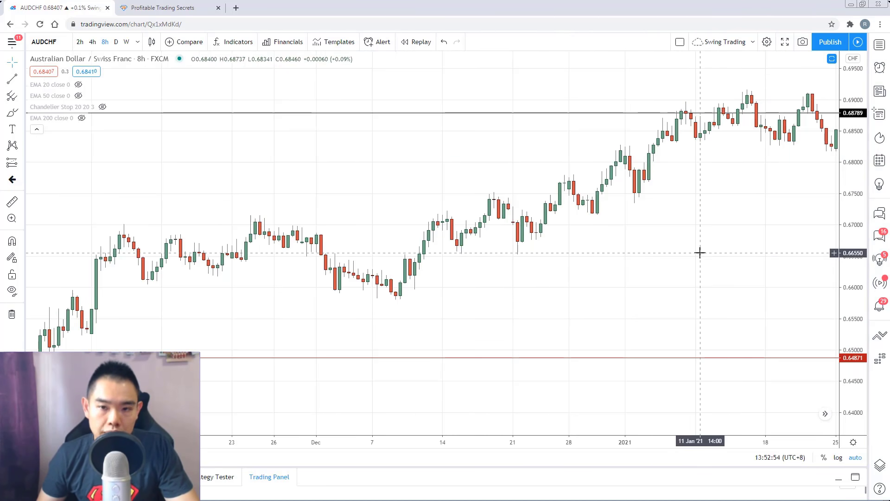
Compare the AUDCHF daily chart's uptrend with the 8-hour view, returning to the 8-hour timeframe at the late-January pullback.
left_click(116, 42)
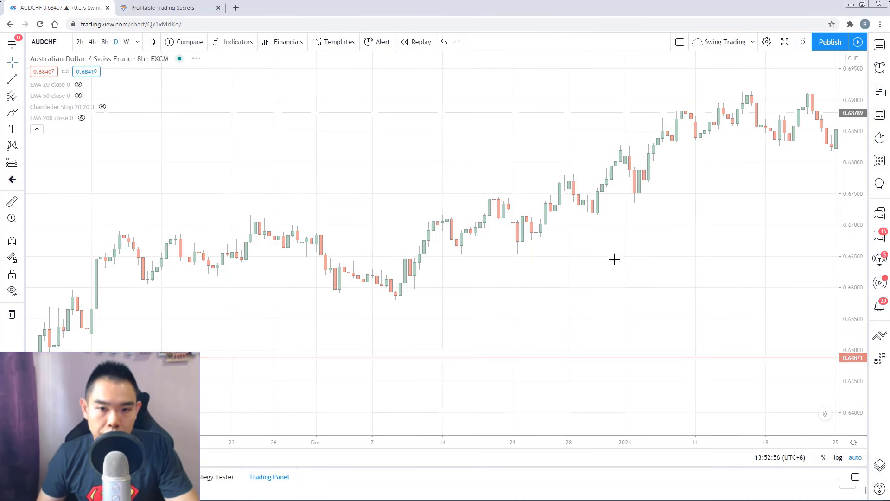
left_click_drag(599, 169, 550, 183)
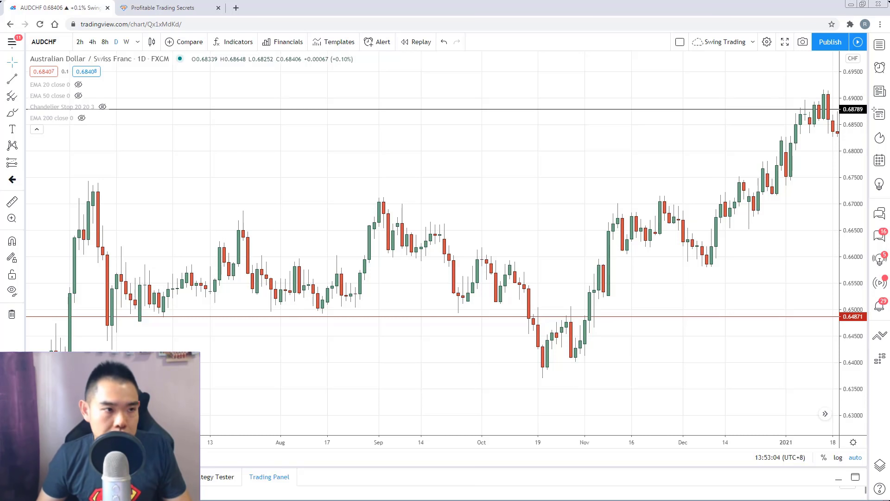
left_click(105, 42)
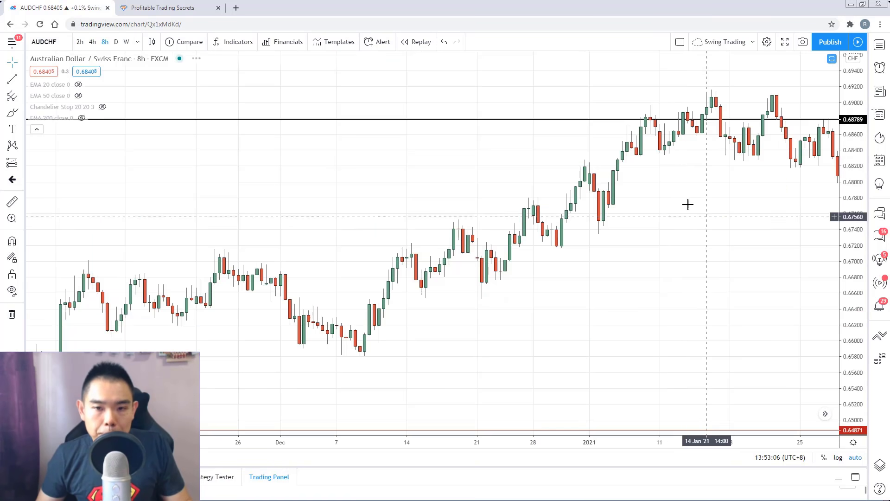
mouse_move(717, 239)
left_mouse_down()
mouse_move(768, 242)
mouse_move(721, 243)
left_mouse_up()
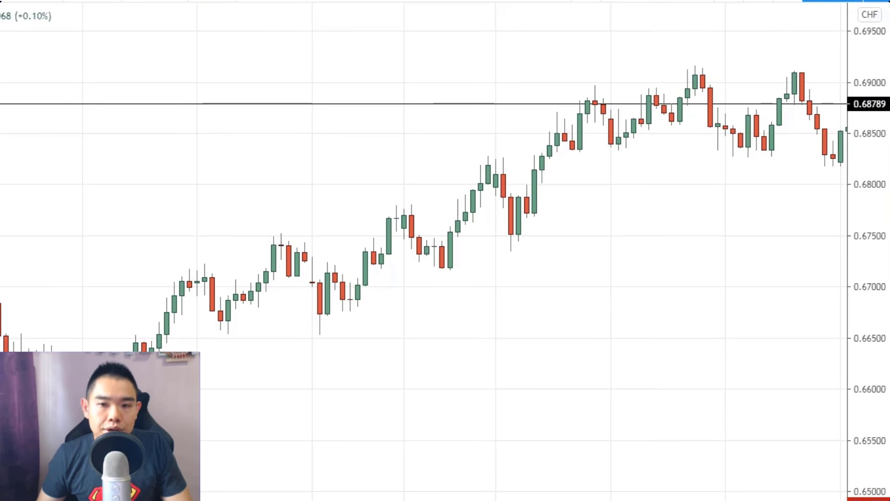
Draw a freehand support line at about 0.6825, mark the candle lows and the bullish candle's close on it, and clear the markup.
left_click_drag(487, 152, 841, 161)
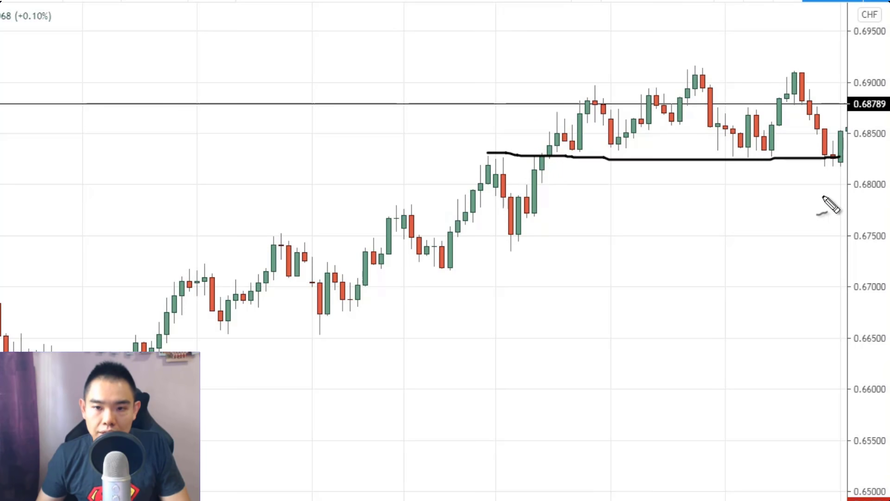
left_click_drag(823, 196, 843, 165)
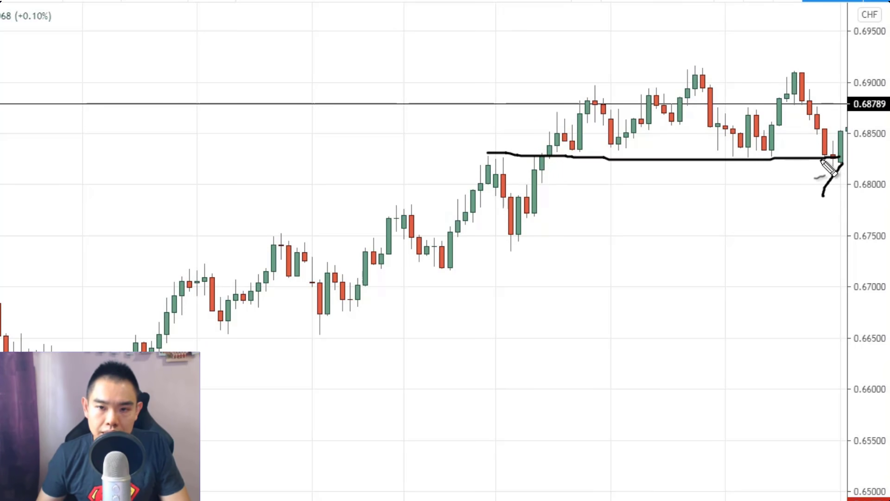
left_click_drag(730, 155, 768, 155)
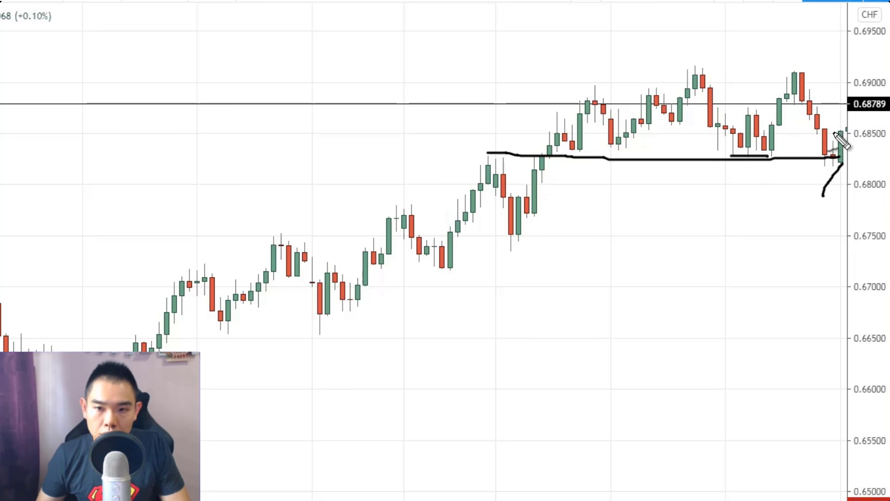
left_click_drag(833, 132, 844, 133)
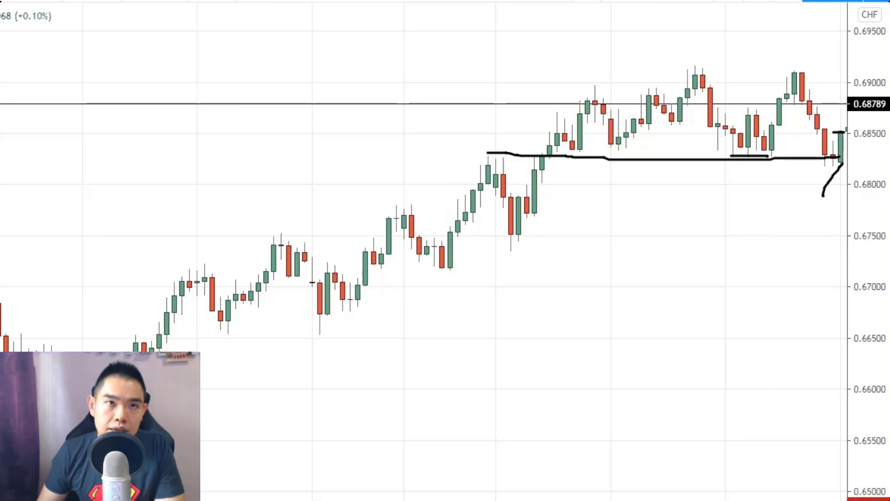
key("Escape")
Reveal the next candle, mark its entry level at about 0.6850, and sketch a mark below the recent swing low.
left_click_drag(725, 301, 720, 304)
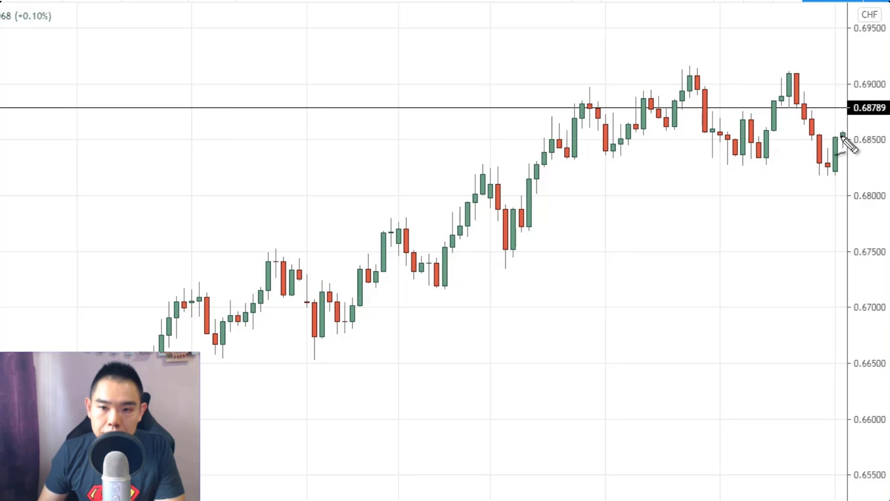
left_click_drag(841, 137, 860, 138)
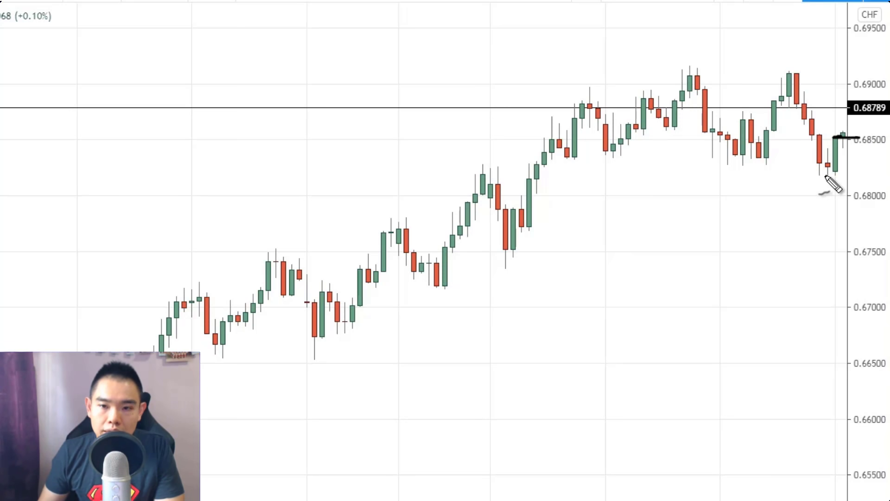
left_click_drag(840, 191, 808, 204)
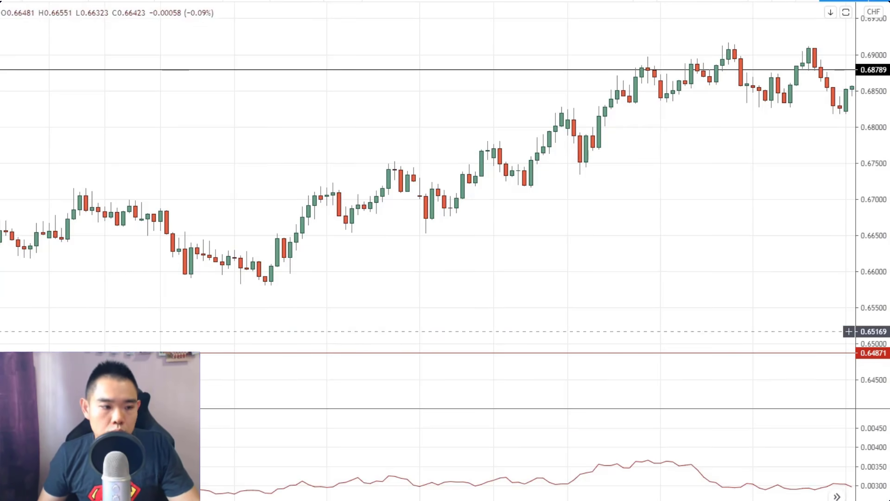
Check the ATR indicator's length and smoothing settings and close its dialog.
double_click(28, 417)
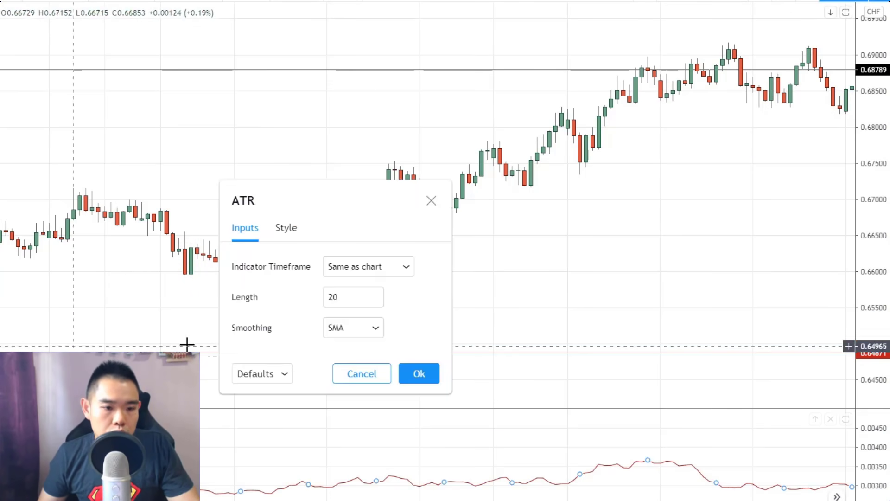
left_click(419, 373)
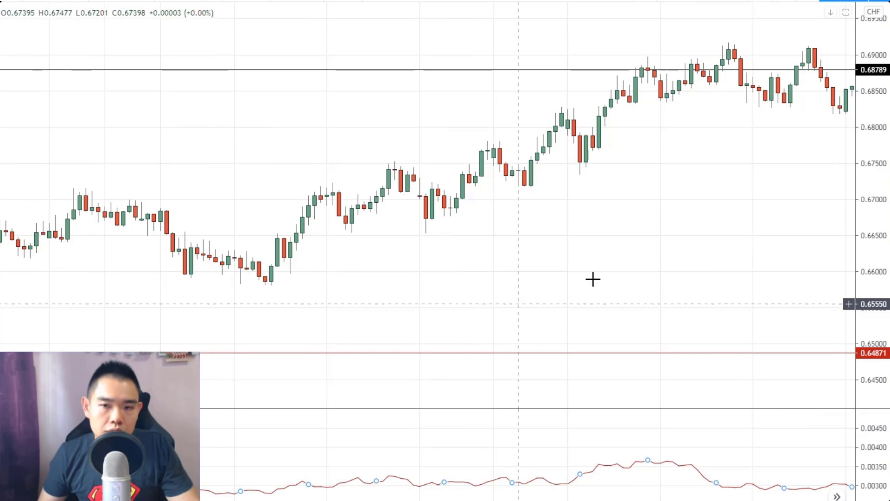
left_click(701, 274)
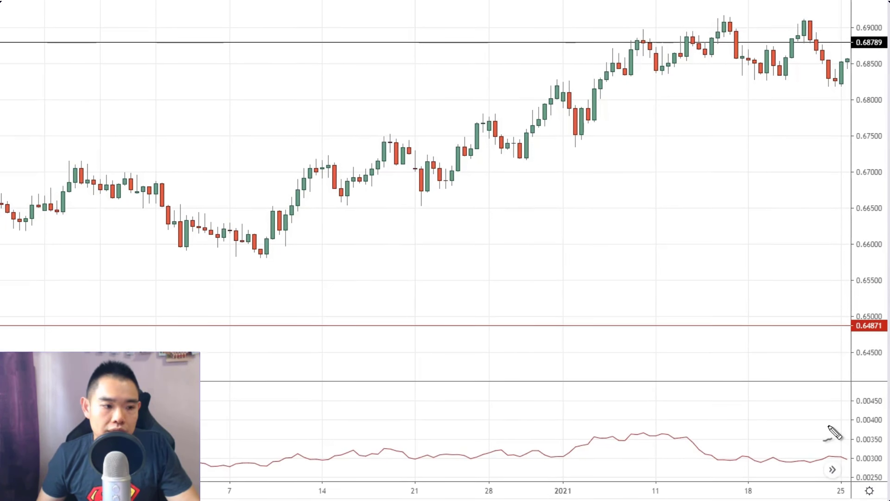
Mark the latest ATR value at about 0.0030 and underline the recent swing low on the price chart.
left_click_drag(840, 458, 858, 459)
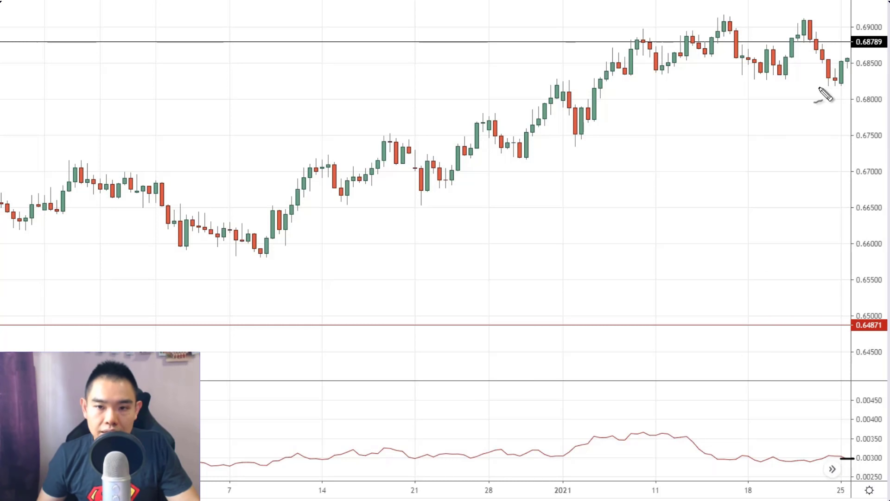
left_click_drag(818, 87, 841, 88)
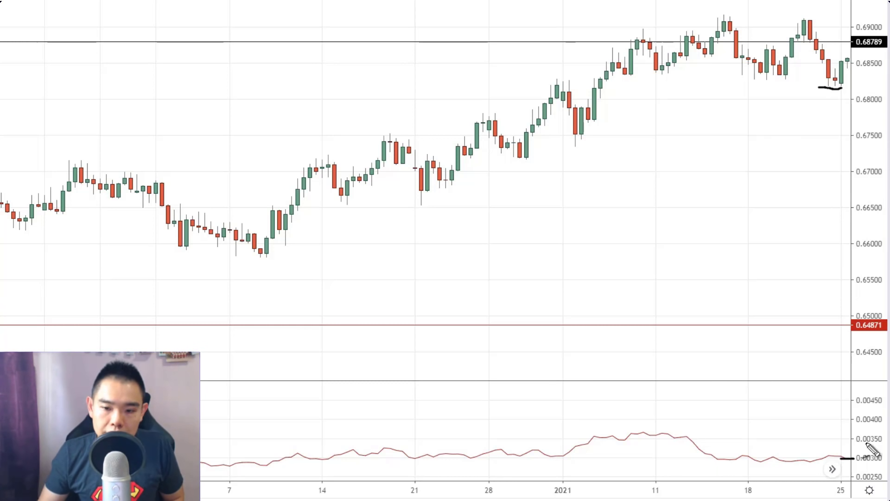
left_click_drag(825, 99, 833, 89)
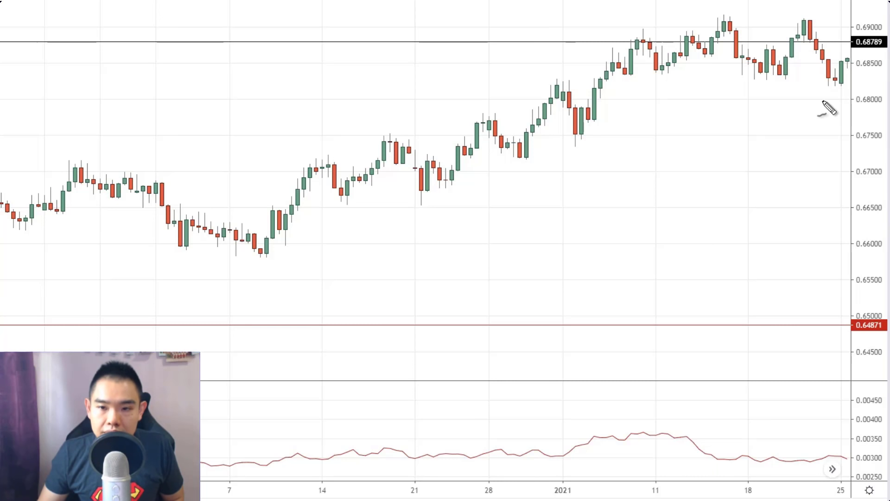
Mark the stop level at about 0.6800 and the resistance across the January highs at about 0.6910 with a target just below, and clear the markup.
left_click_drag(822, 100, 851, 100)
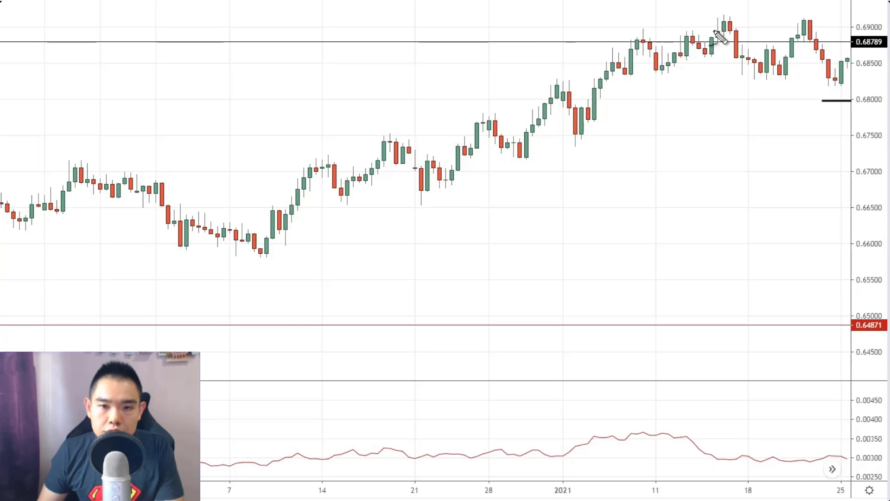
left_click_drag(702, 21, 855, 27)
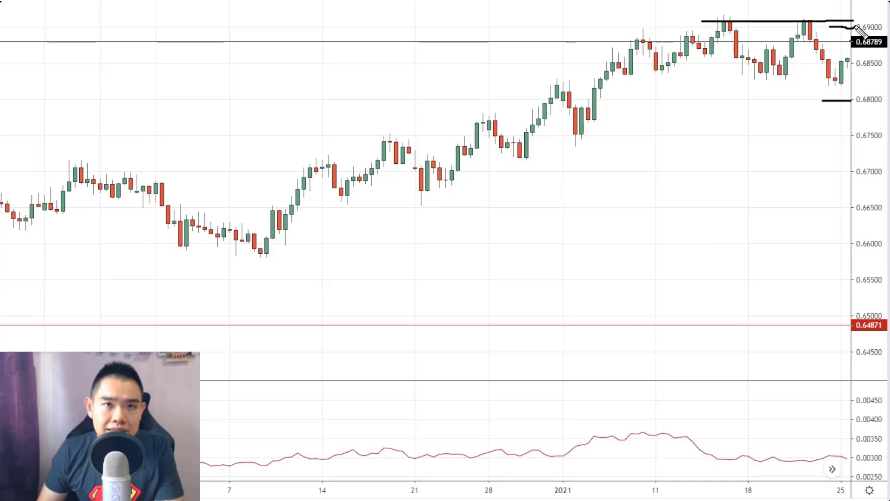
key("Escape")
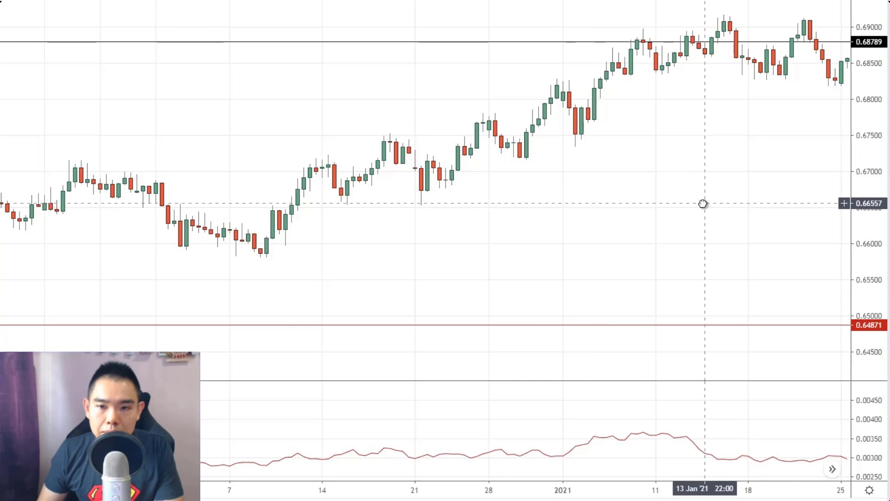
Advance the 8-hour chart through the candles after the entry and trace the price swings down to the late-January low.
left_click_drag(705, 205, 675, 204)
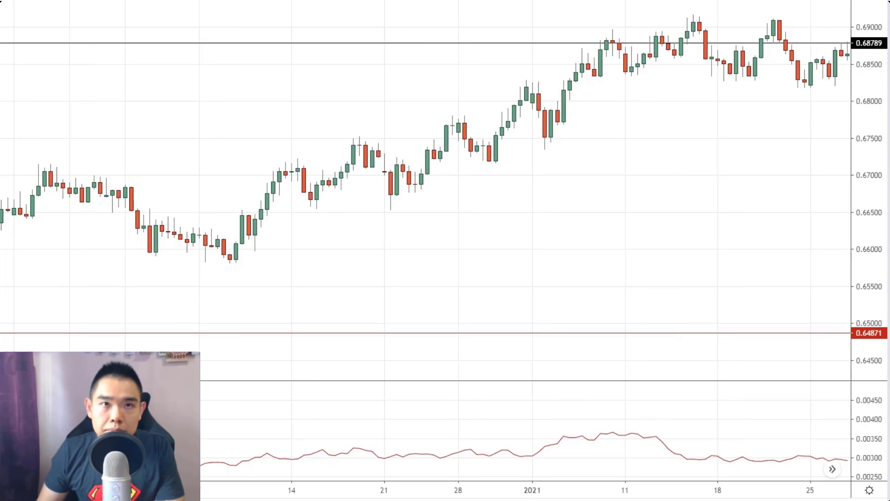
mouse_move(815, 58)
left_mouse_down()
mouse_move(828, 74)
mouse_move(840, 49)
left_mouse_up()
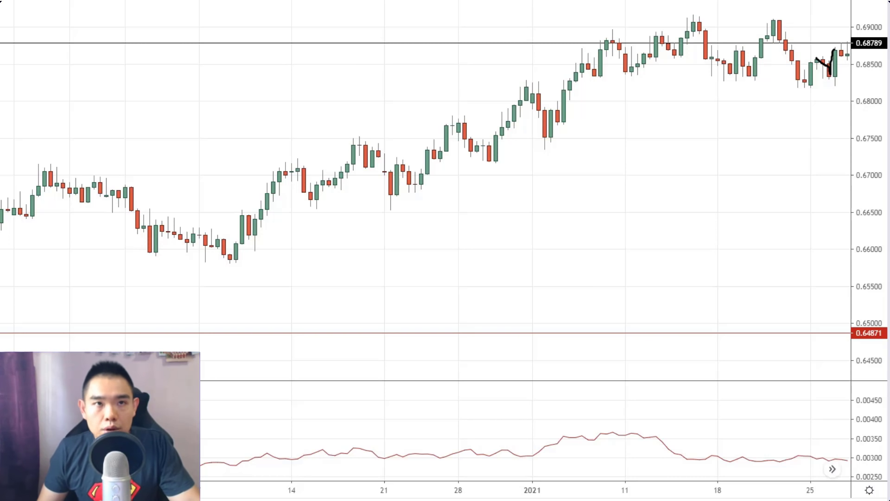
key("Escape")
left_click_drag(693, 207, 643, 219)
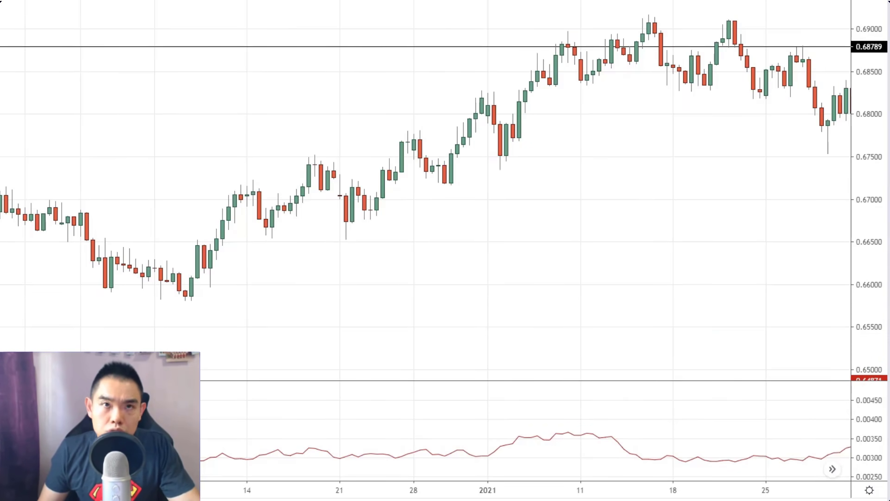
left_click_drag(803, 56, 833, 135)
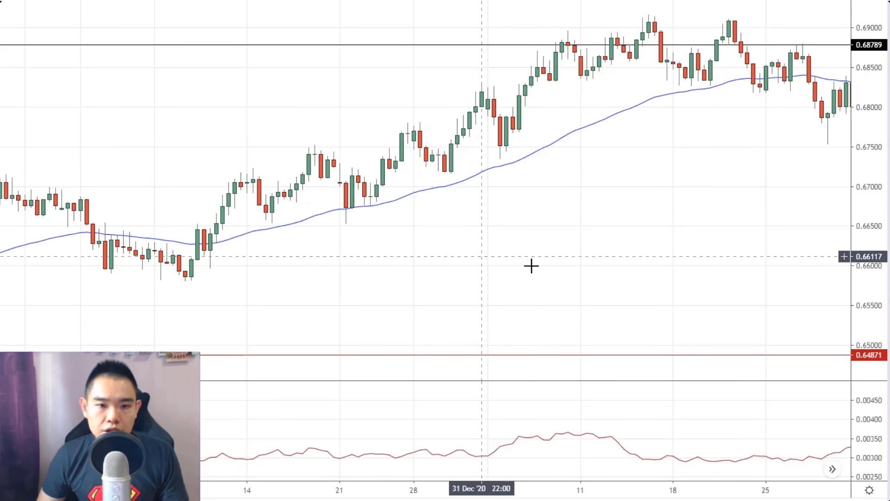
Return to the 25 January setup, redraw the support line at about 0.6825, and point to the pullback near the moving average.
left_click_drag(531, 265, 627, 273)
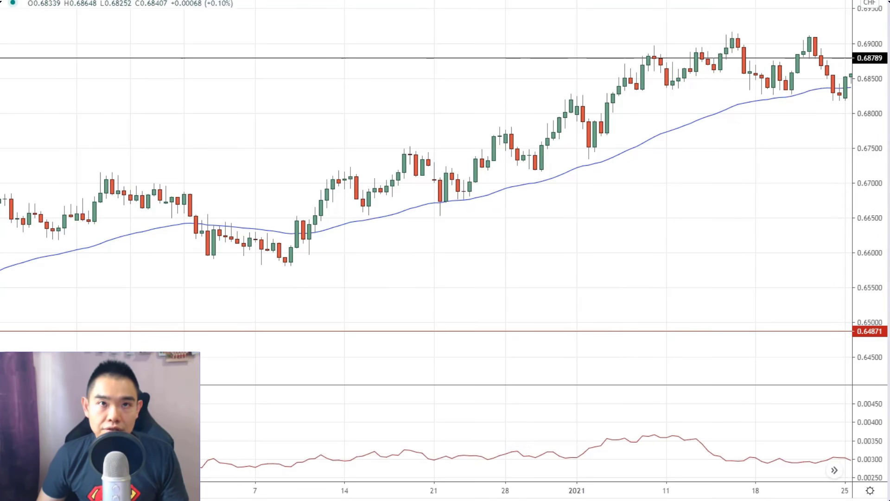
left_click_drag(610, 89, 844, 96)
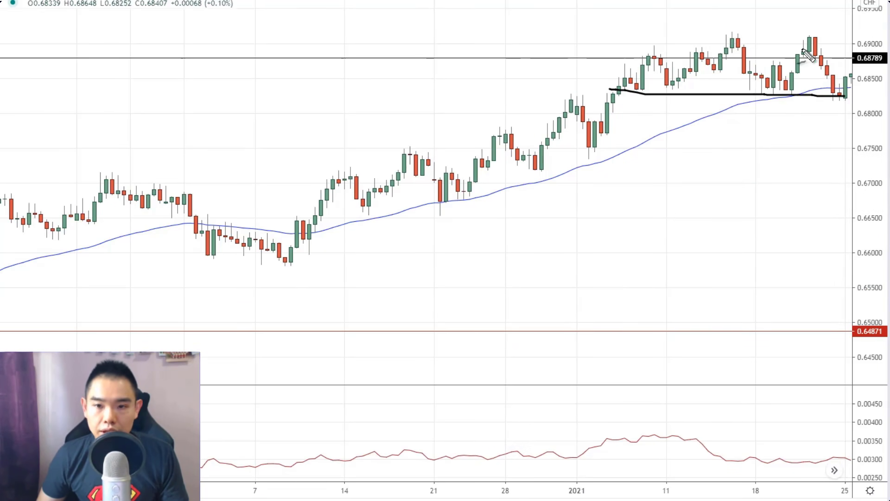
left_click_drag(810, 126, 817, 97)
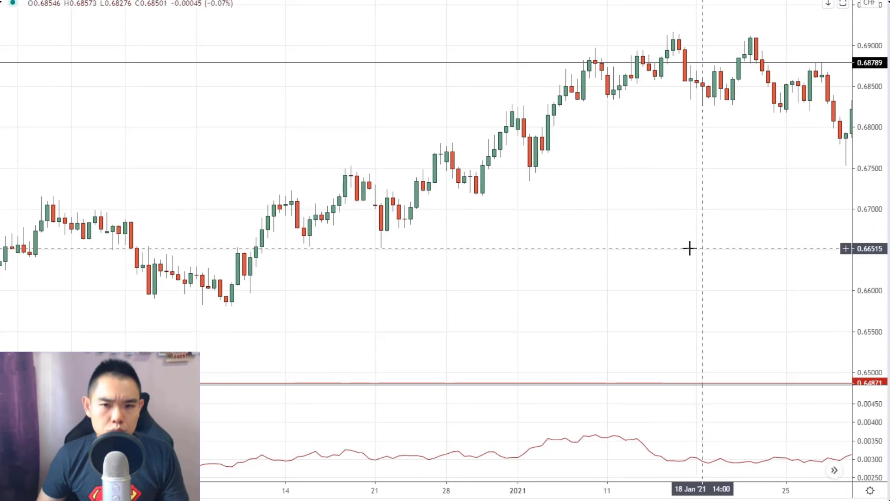
Open the AUDCAD daily chart from the watchlist, hide the watchlist, and show the pair's recent uptrend.
left_click_drag(690, 248, 632, 247)
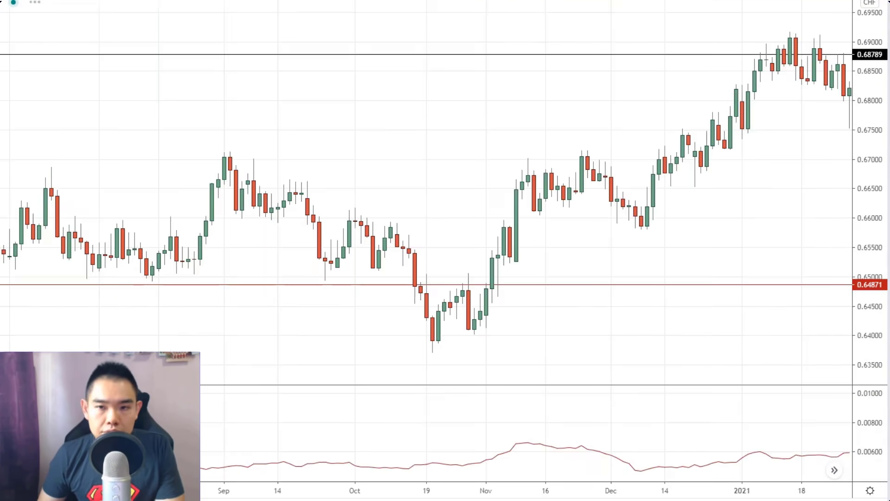
left_click(885, 28)
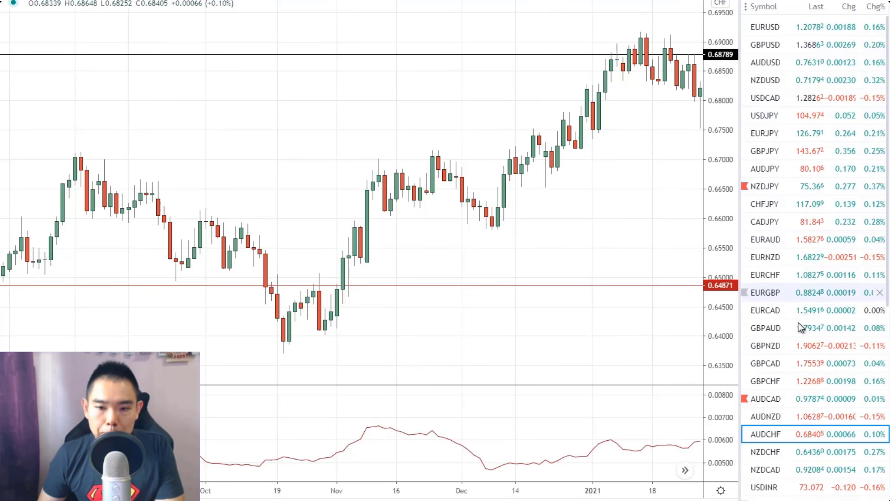
left_click(795, 398)
left_click(885, 27)
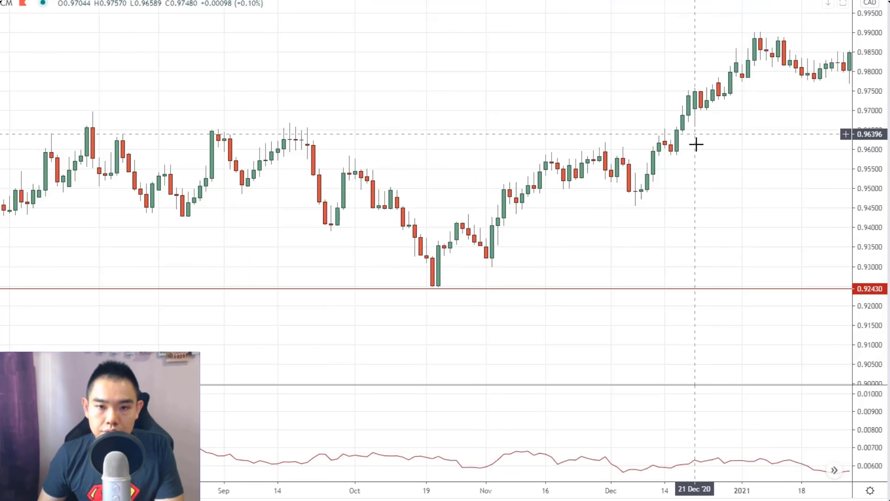
left_click_drag(680, 176, 726, 173)
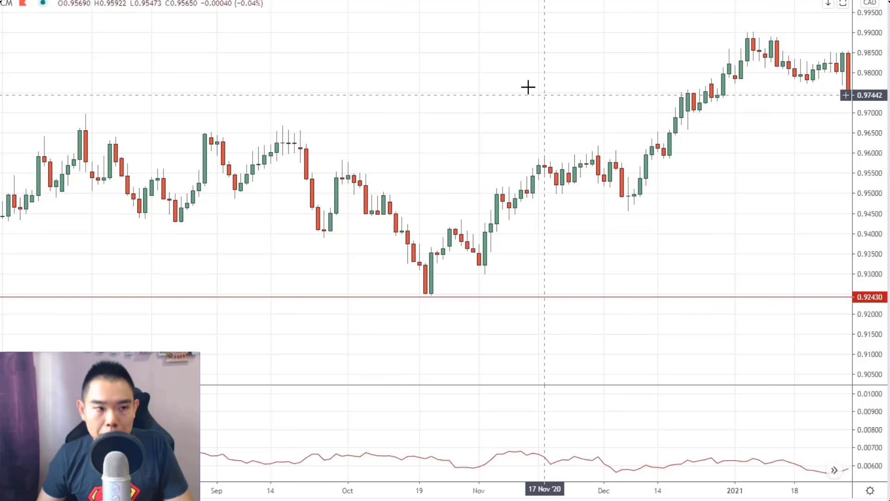
On the 8-hour AUDCAD chart, draw a support line at about 0.9773 and mark the recovery candle's close at about 0.9778.
scroll(723, 222, "up", 4)
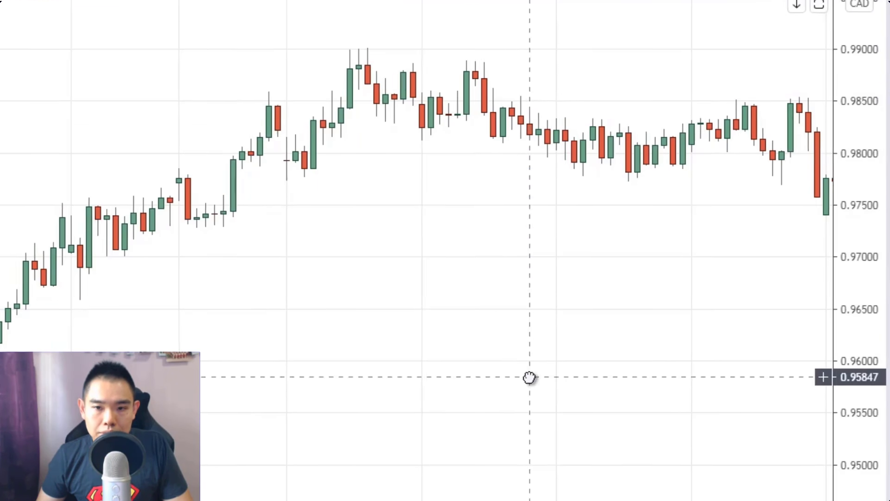
left_click_drag(138, 178, 853, 181)
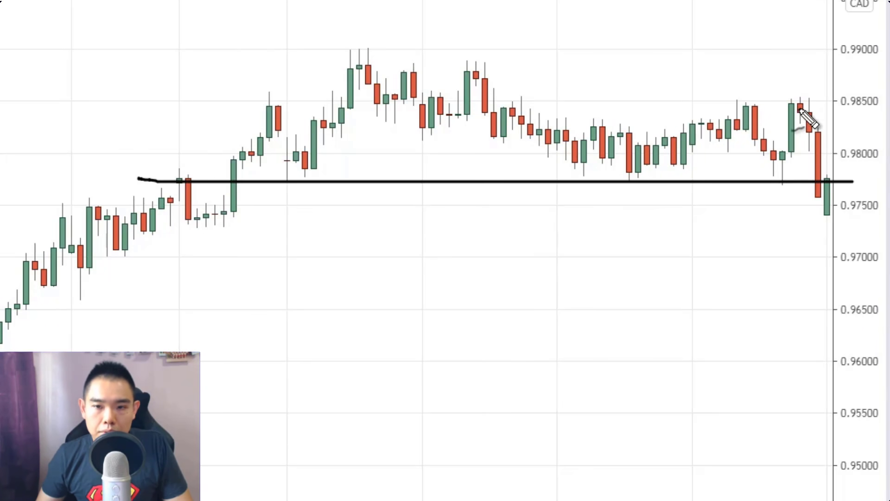
left_click_drag(817, 226, 829, 224)
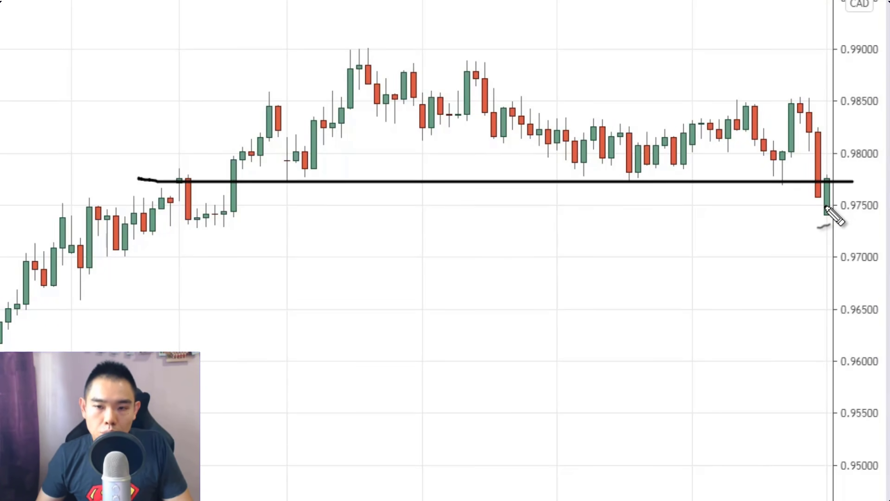
left_click_drag(818, 175, 834, 174)
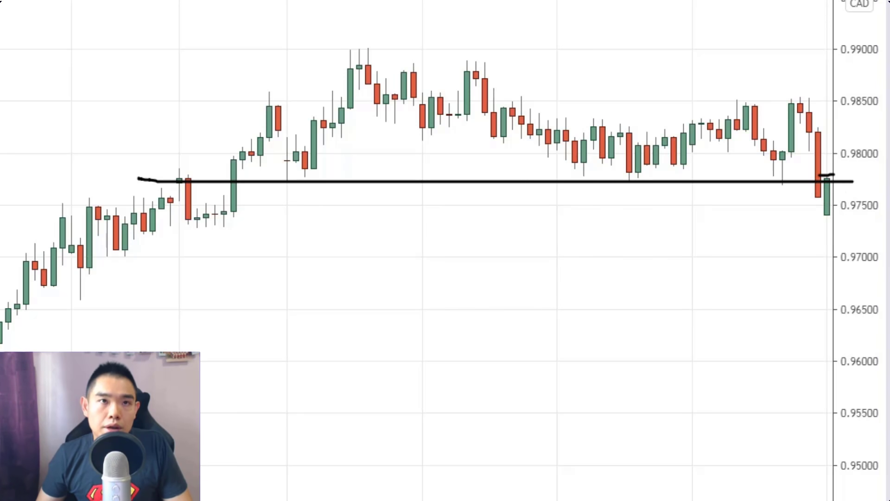
Mark the recovery candle's close at about 0.9775, its low at about 0.9740 and a level near 0.9715, and clear the markup.
left_click_drag(697, 360, 677, 366)
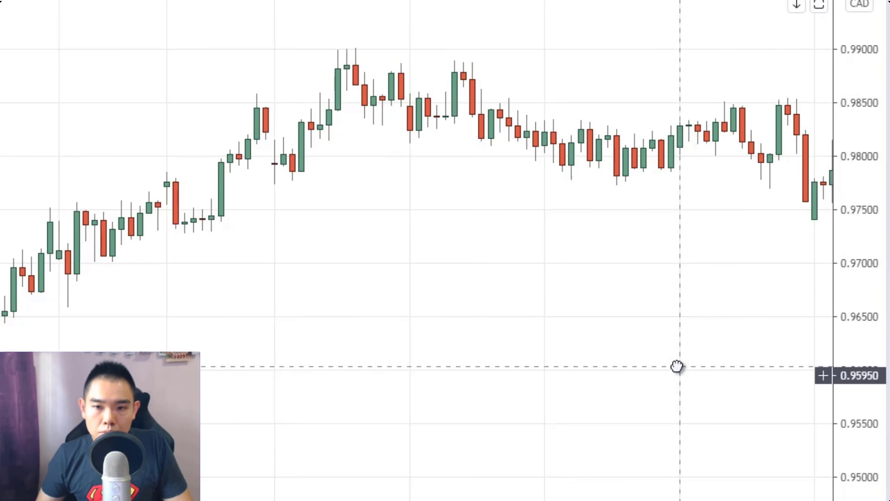
key("ctrl+shift+2")
left_click_drag(817, 184, 826, 183)
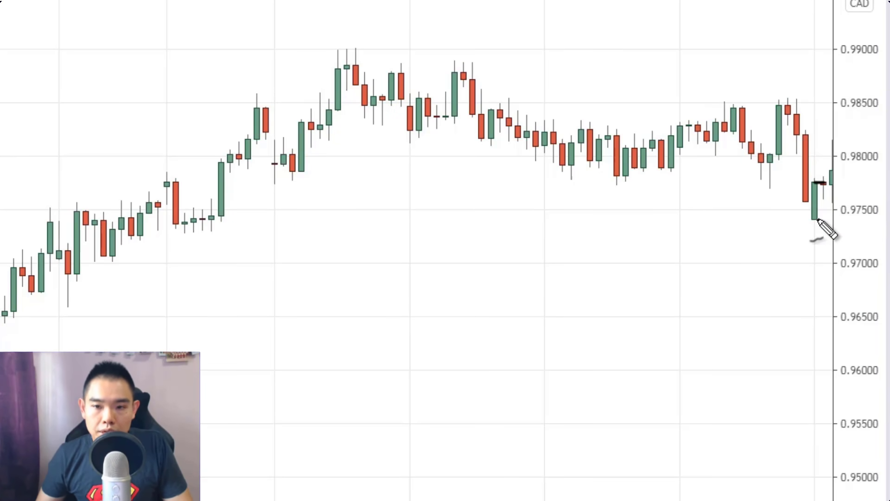
left_click_drag(806, 247, 819, 248)
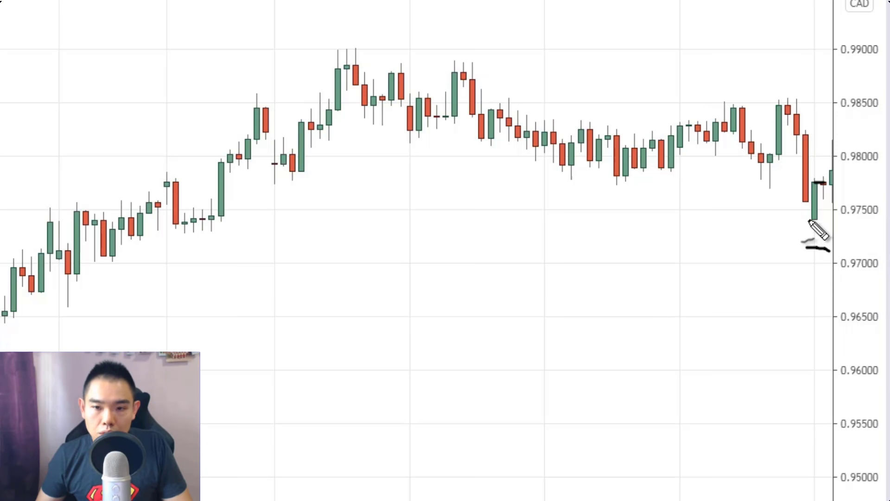
left_click_drag(808, 220, 827, 224)
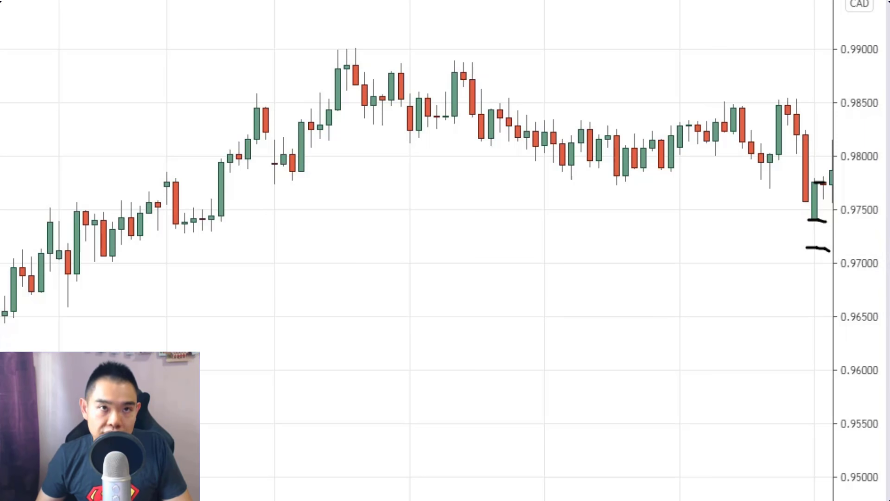
key("Escape")
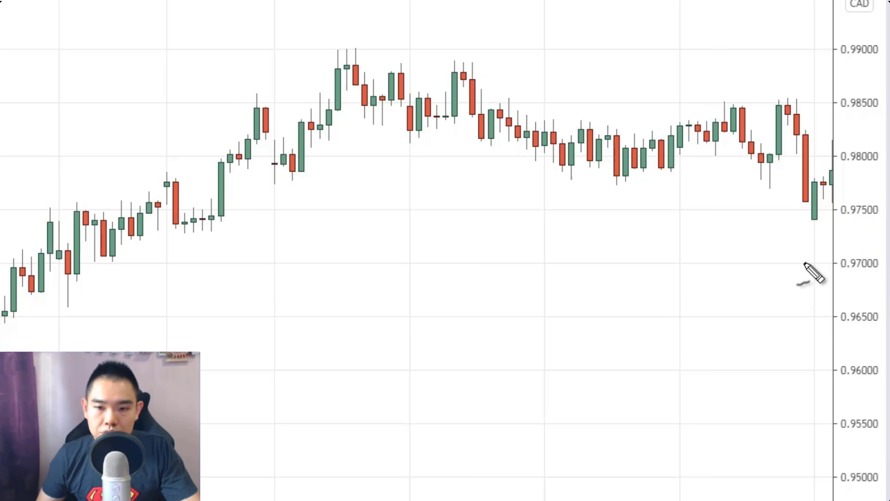
Mark the stop at about 0.9700 and the resistance across the earlier highs at about 0.9875, and clear the markup.
left_click_drag(803, 265, 839, 262)
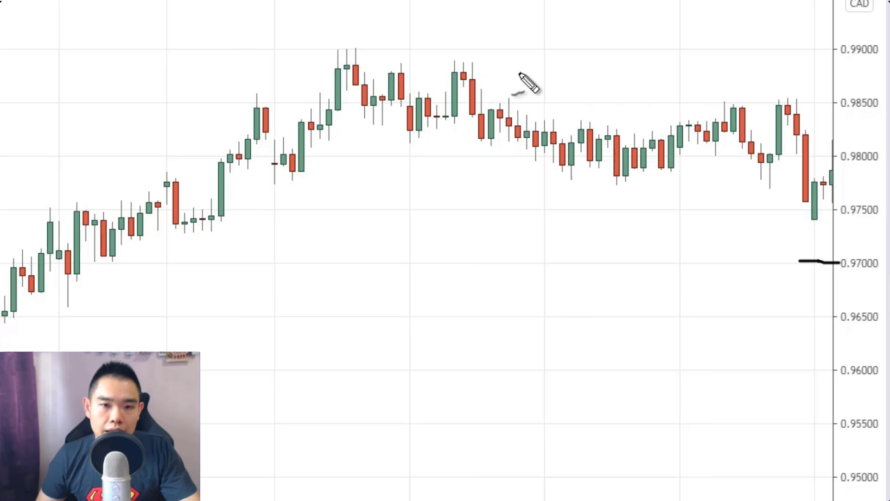
left_click_drag(315, 73, 513, 76)
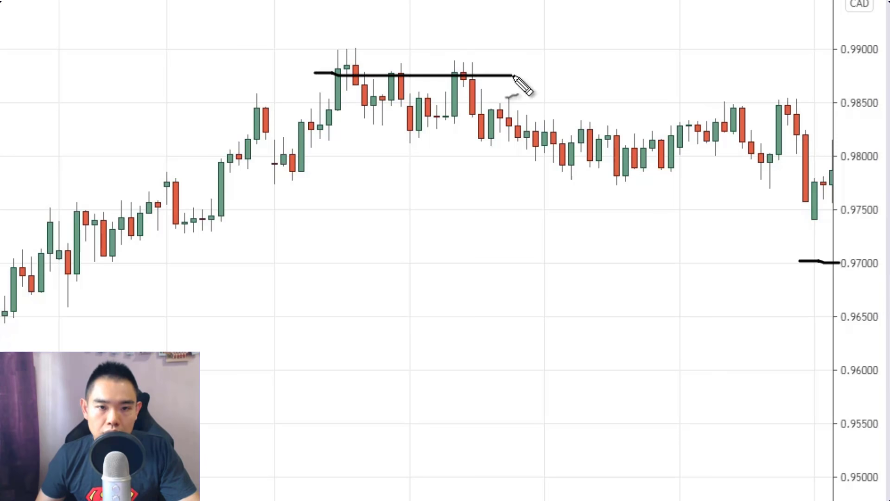
key("Escape")
Show the candles after the entry, draw resistance lines at about 0.9889 and 0.9851 and support at about 0.9778, and clear the markup.
left_click_drag(510, 381, 478, 392)
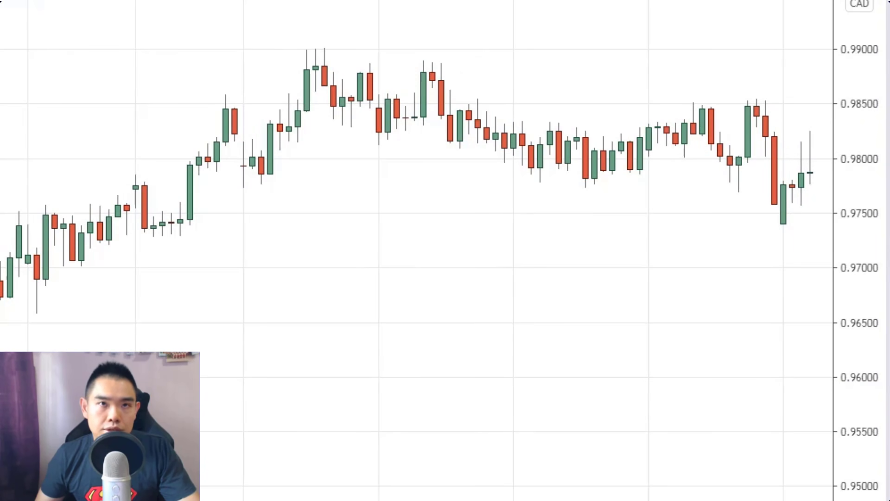
left_click_drag(805, 169, 824, 175)
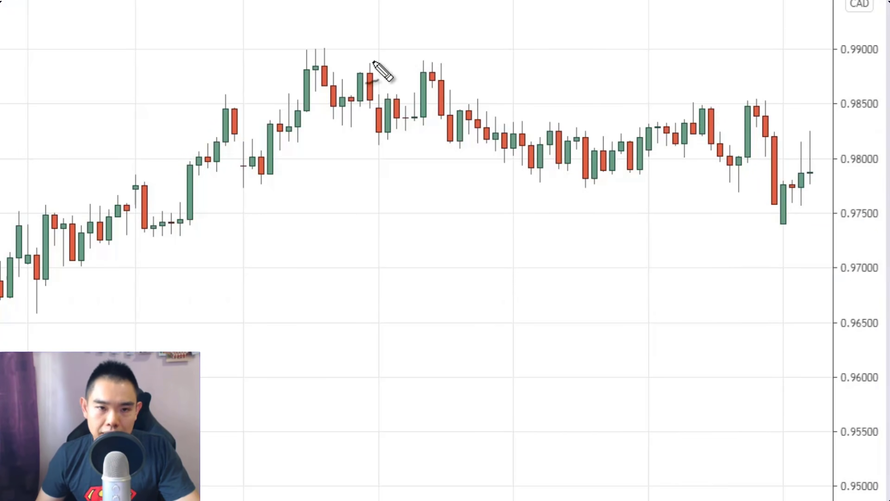
left_click_drag(351, 61, 464, 60)
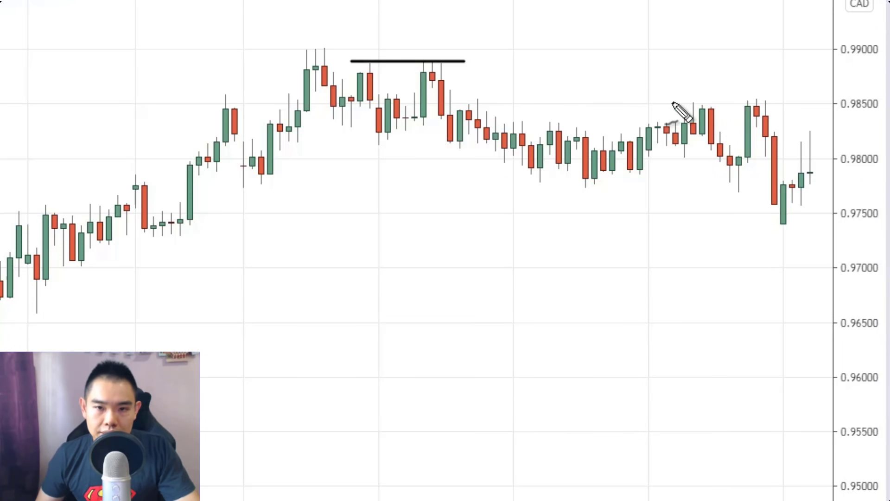
left_click_drag(671, 102, 740, 101)
left_click_drag(478, 181, 843, 181)
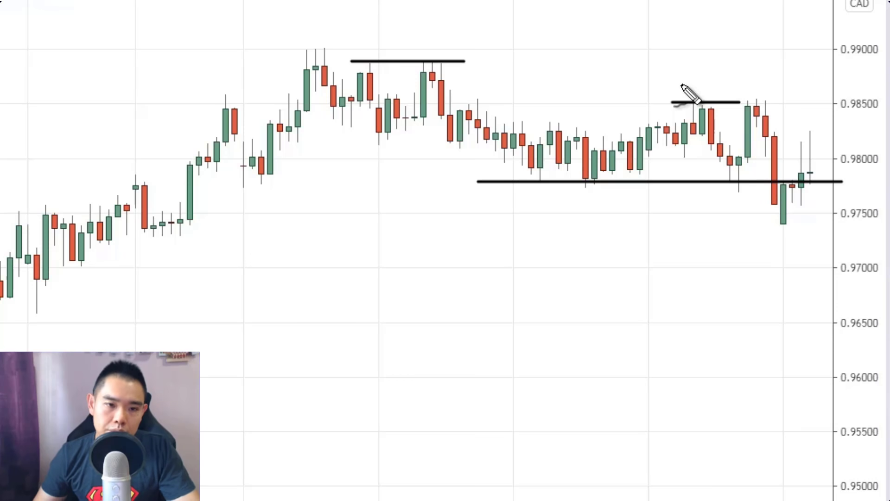
key("e")
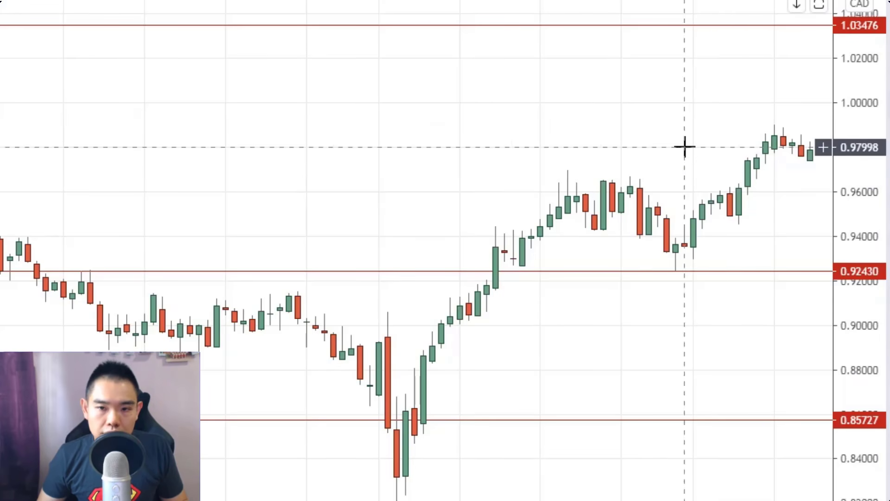
Review AUDCAD's long-term trend on the weekly chart, and return to the daily chart with the price pane maximized.
scroll(681, 145, "up", 2)
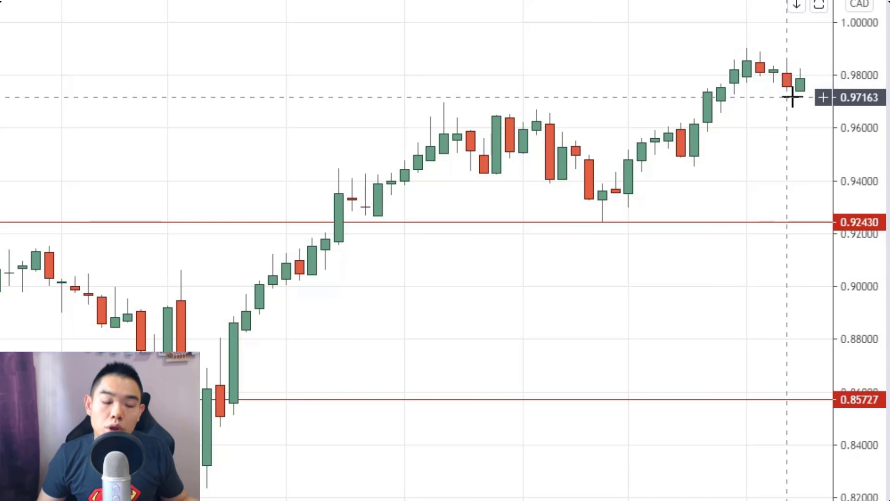
scroll(794, 148, "up", 2)
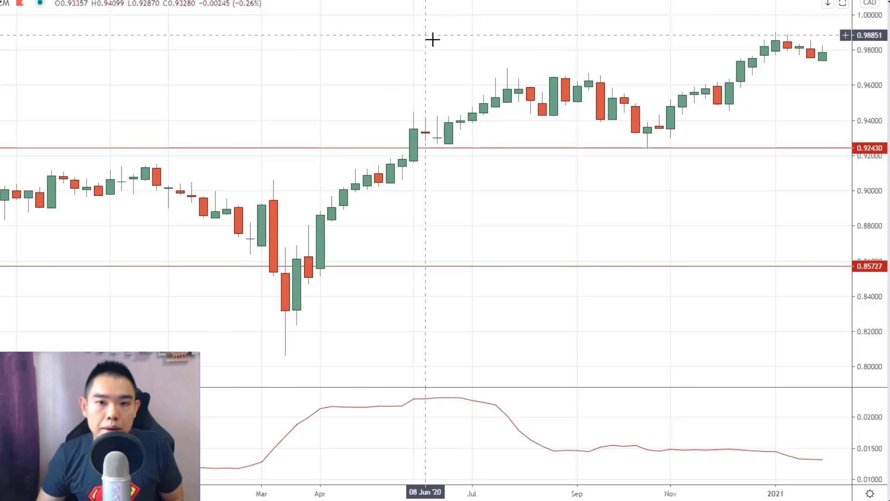
scroll(438, 44, "down", 3)
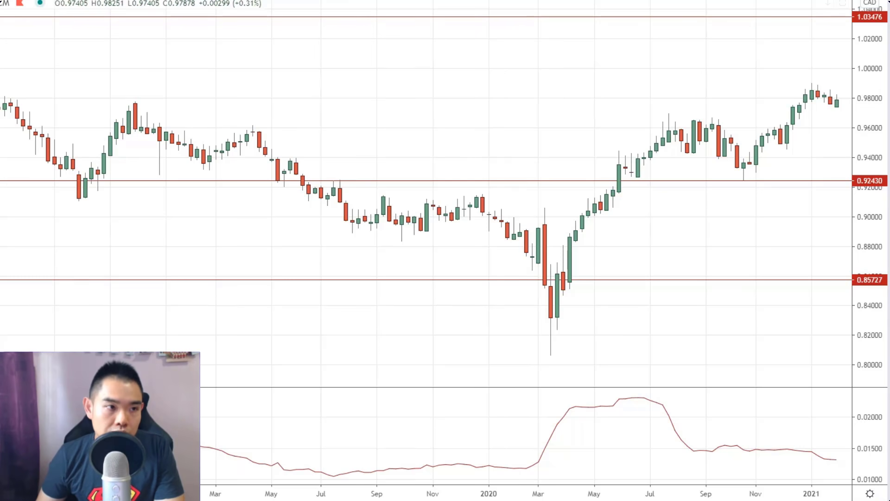
key("d")
key("Return")
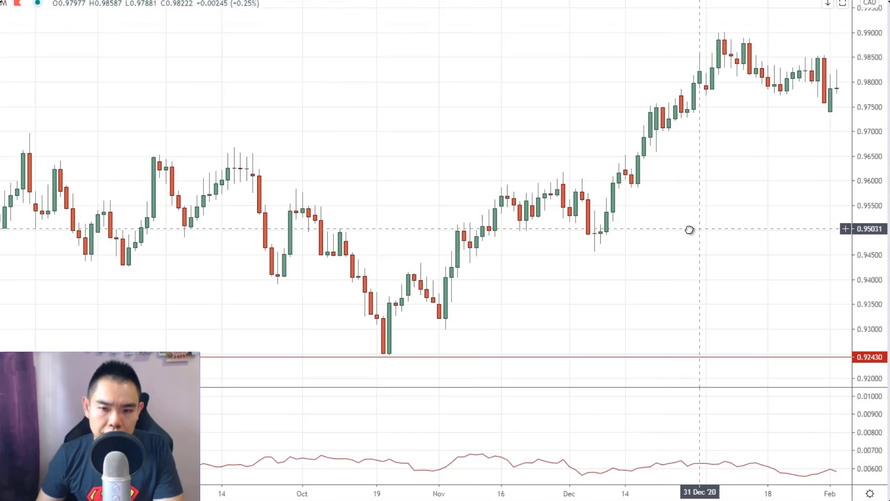
left_click_drag(687, 231, 680, 231)
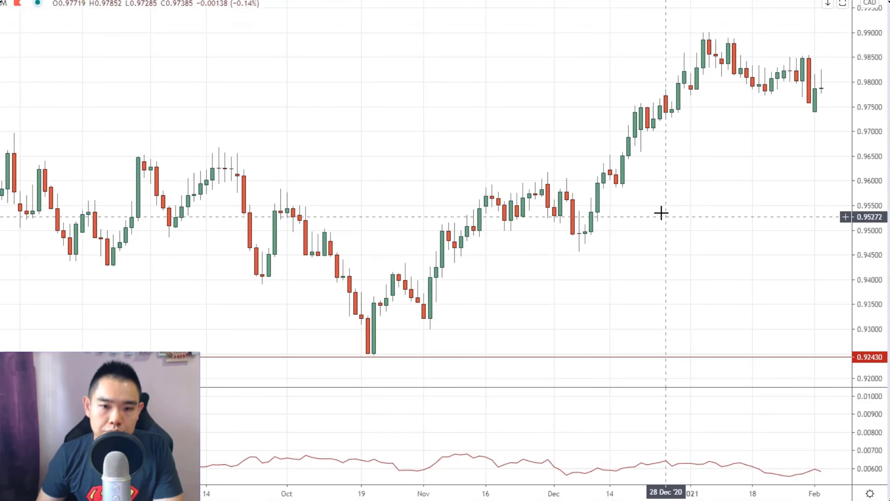
double_click(714, 238)
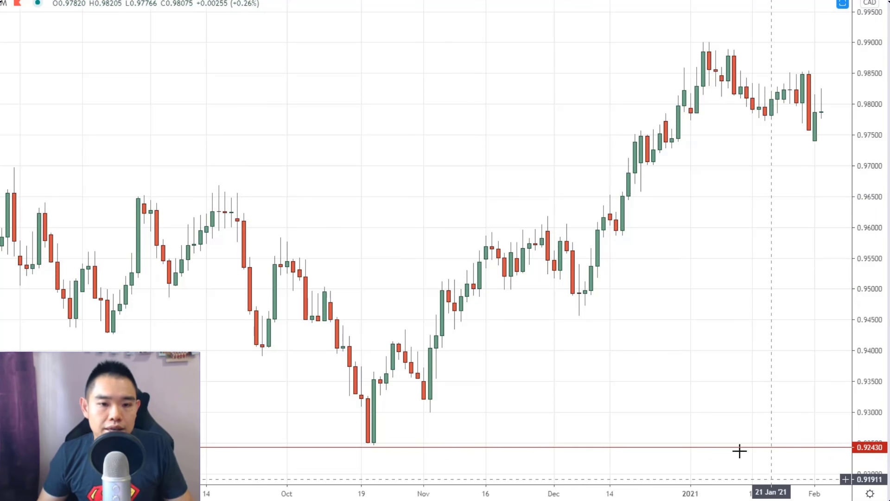
Open the NZDJPY daily chart from the watchlist, hide the watchlist, and show the pair's uptrend since November.
left_click(878, 57)
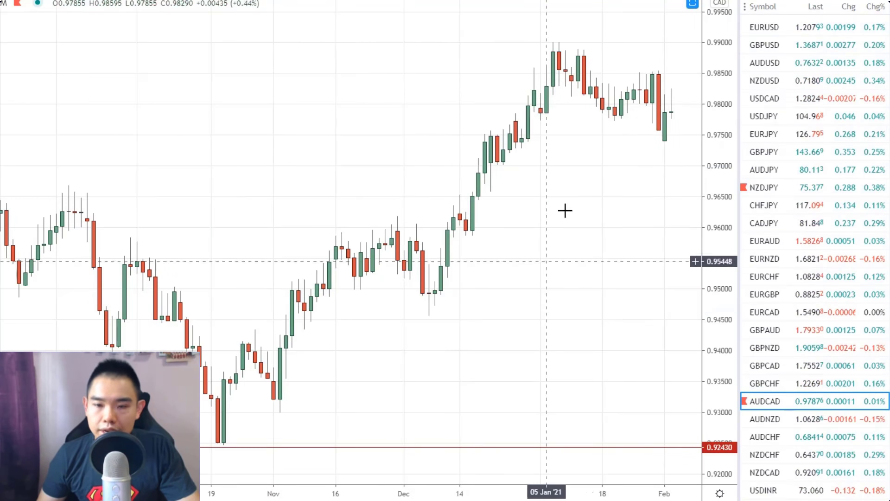
left_click(788, 188)
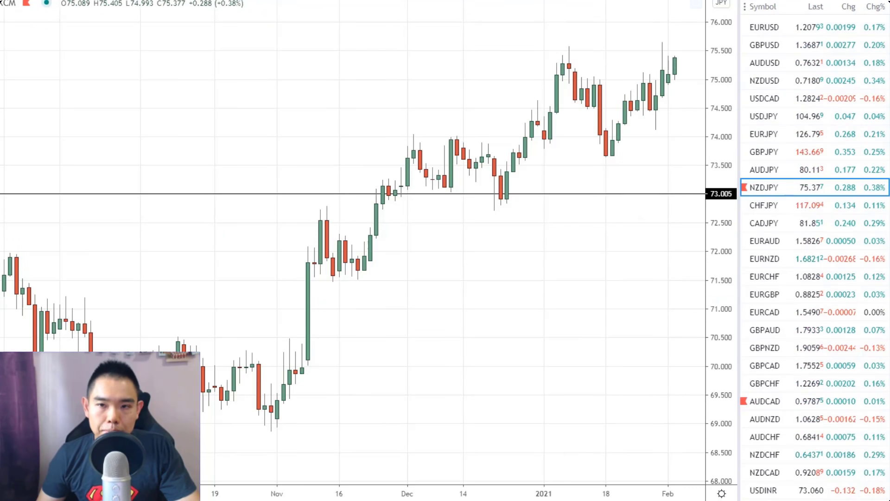
left_click(885, 57)
left_click_drag(697, 292, 625, 284)
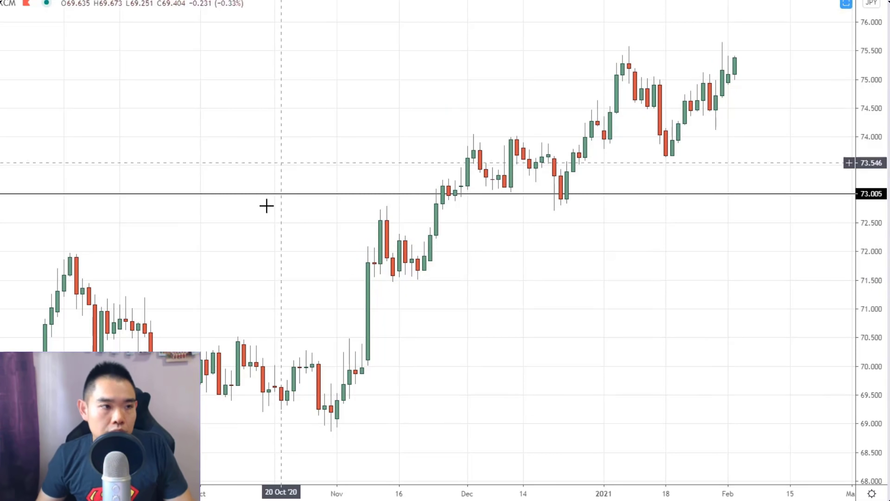
left_click_drag(504, 314, 697, 285)
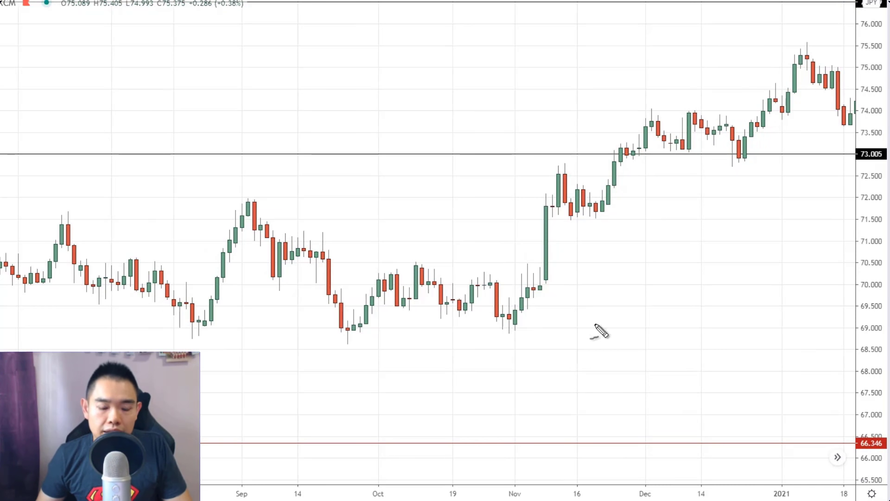
Mark NZDJPY's higher highs at about 72.75, 74.10 and 75.75 and higher lows at about 71.55, 72.85 and 73.80, and clear the markup.
left_click_drag(522, 165, 604, 164)
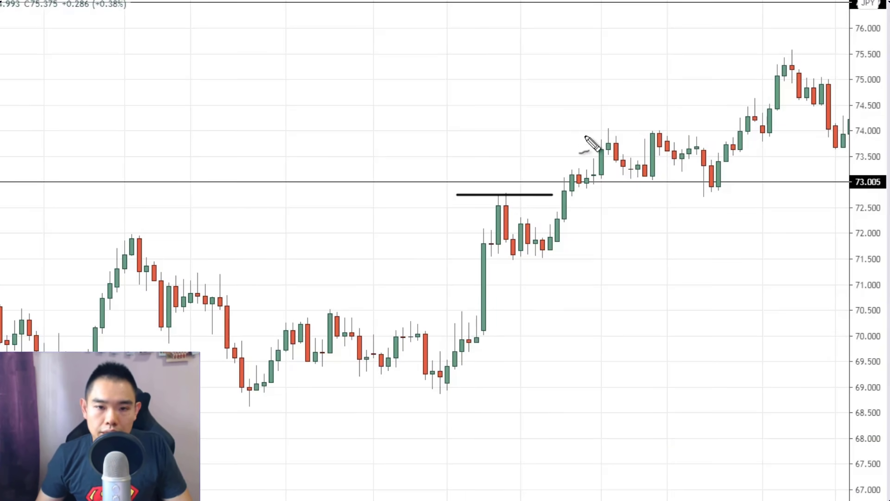
left_click_drag(585, 125, 686, 123)
left_click_drag(742, 47, 816, 42)
left_click_drag(511, 257, 604, 253)
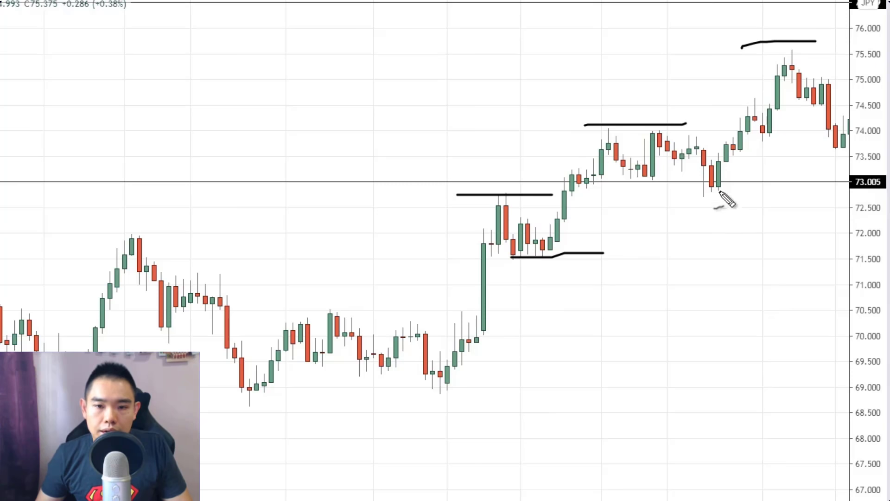
left_click_drag(686, 190, 762, 189)
left_click_drag(807, 139, 862, 144)
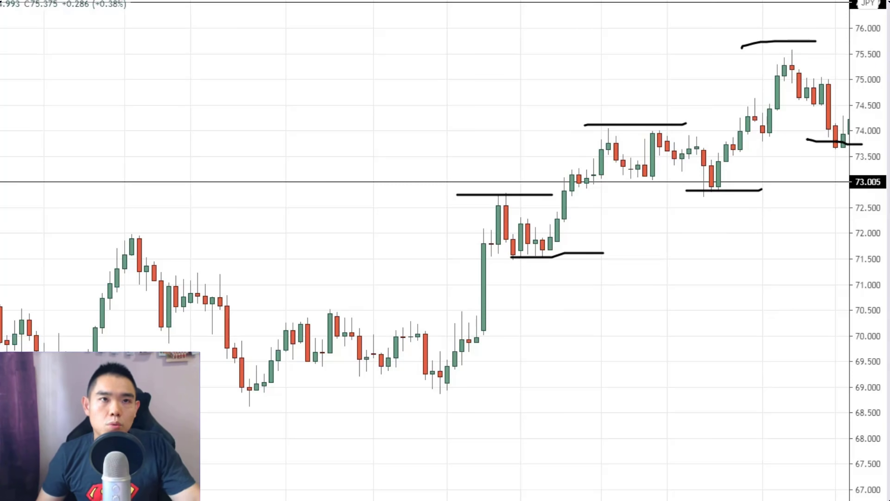
key("e")
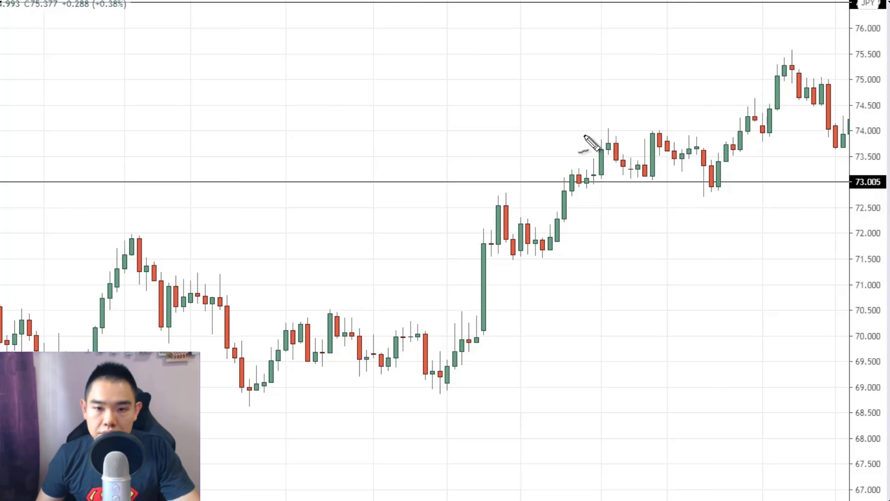
Outline a support zone at about 73.70 to 73.90 from the December highs to the January low, and clear the markup.
left_click_drag(582, 135, 856, 139)
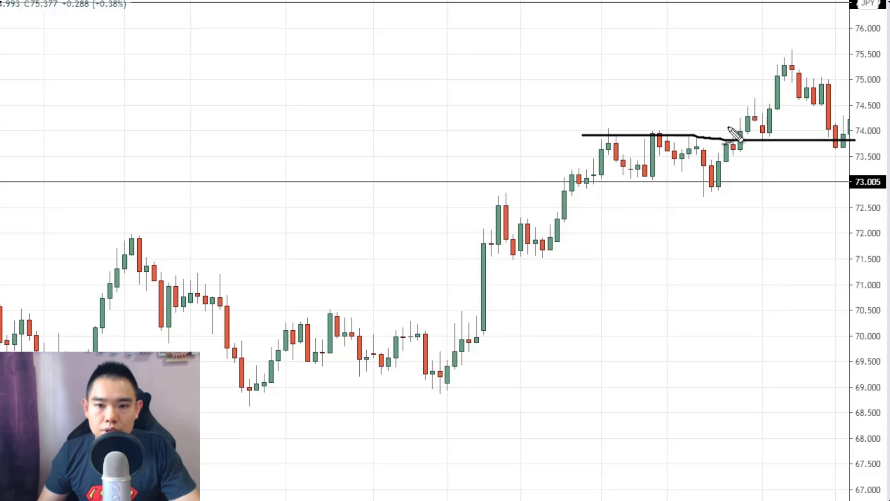
mouse_move(598, 142)
left_mouse_down()
mouse_move(788, 145)
mouse_move(825, 136)
left_mouse_up()
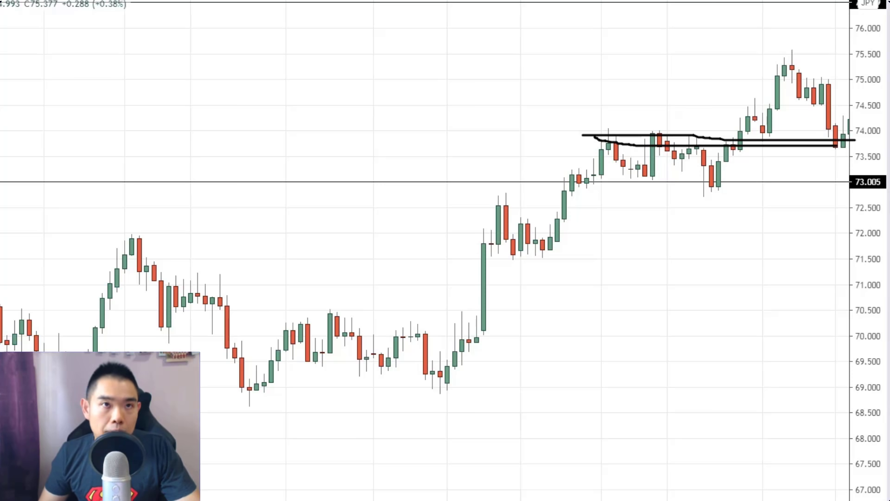
key("Escape")
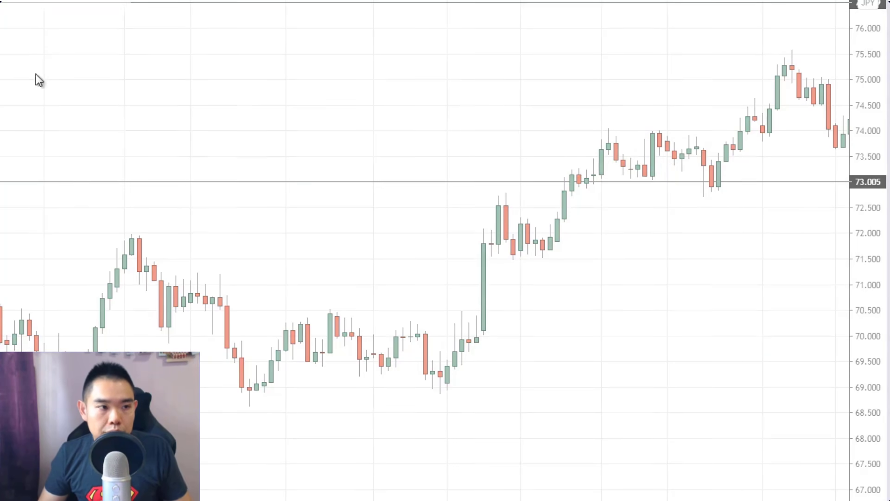
Bring the January pullback into view on the 8-hour NZDJPY chart and draw a support line at about 74.00.
left_click_drag(695, 324, 538, 383)
left_click_drag(411, 405, 572, 391)
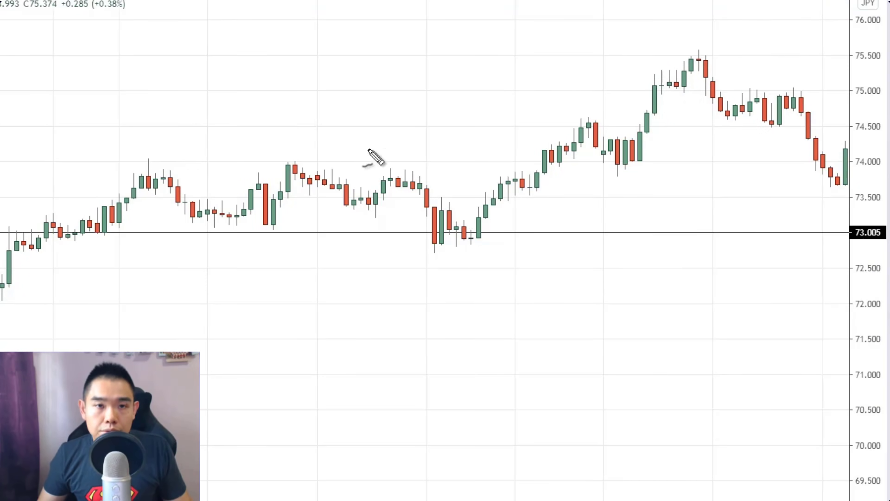
left_click_drag(136, 162, 851, 169)
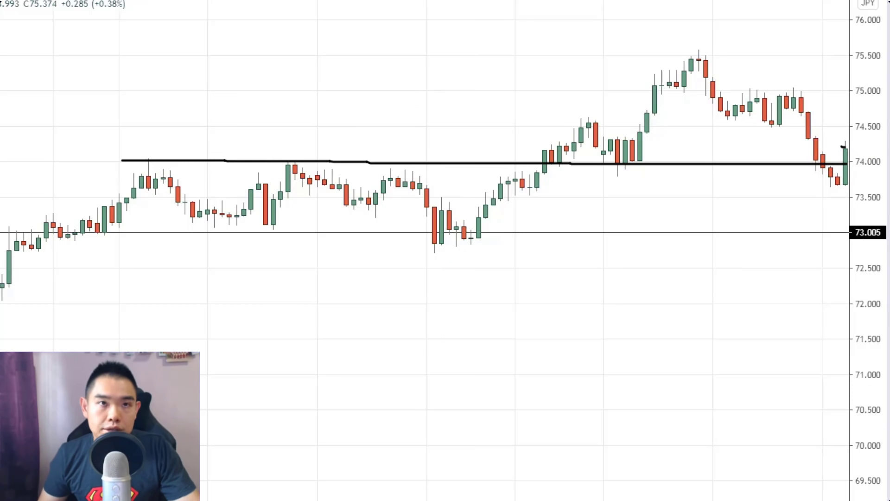
Mark the NZDJPY entry at about 74.15, stop at about 73.30 and possible targets at about 74.90 and 75.40, and clear the markup.
key("ctrl+z")
left_click_drag(543, 38, 538, 38)
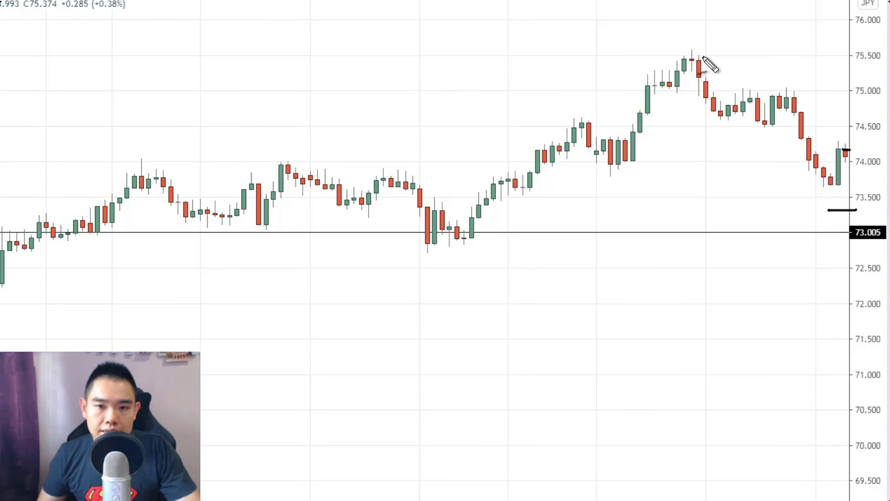
left_click_drag(667, 61, 742, 62)
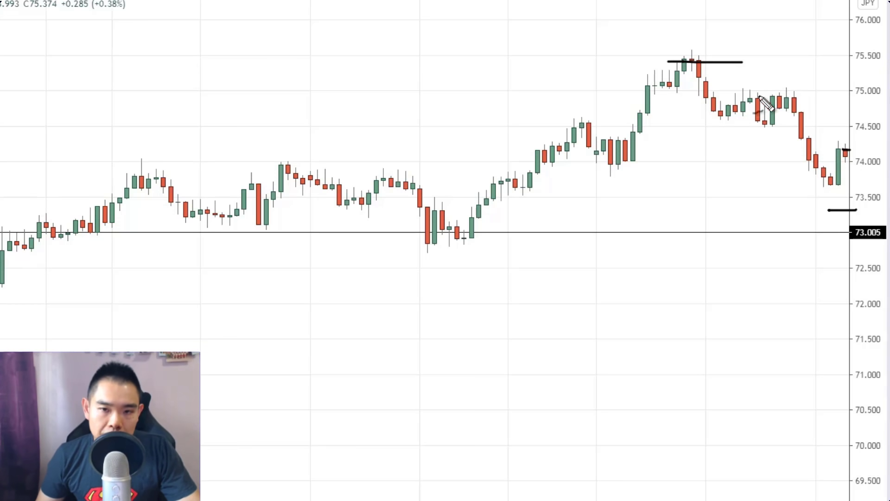
left_click_drag(741, 98, 826, 97)
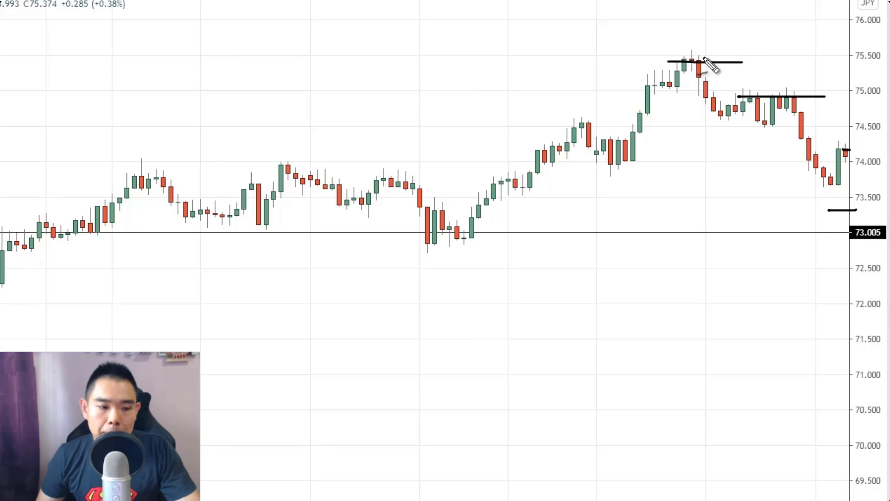
left_click_drag(705, 59, 671, 59)
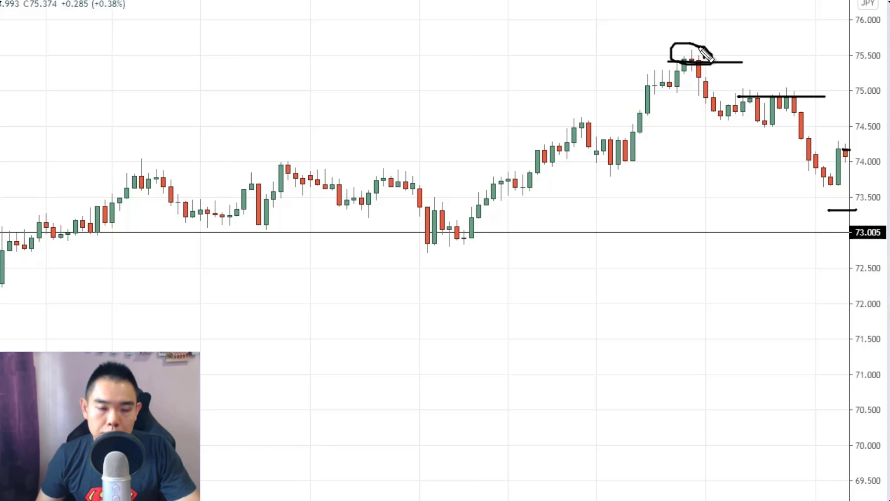
key("Escape")
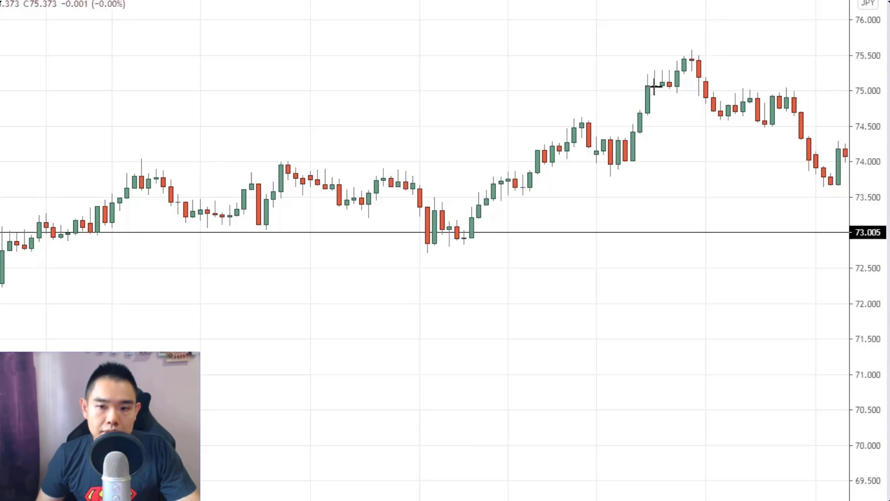
Trace the climb from about 74.15 to 75.00 after the entry, and mark the rejection highs near 75.10 and the bearish close at about 74.70.
left_click_drag(681, 168, 532, 200)
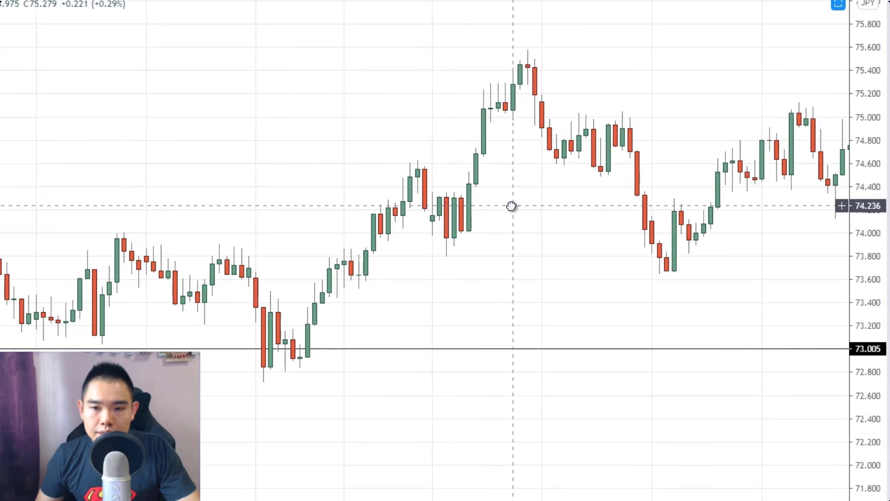
left_click_drag(512, 204, 502, 207)
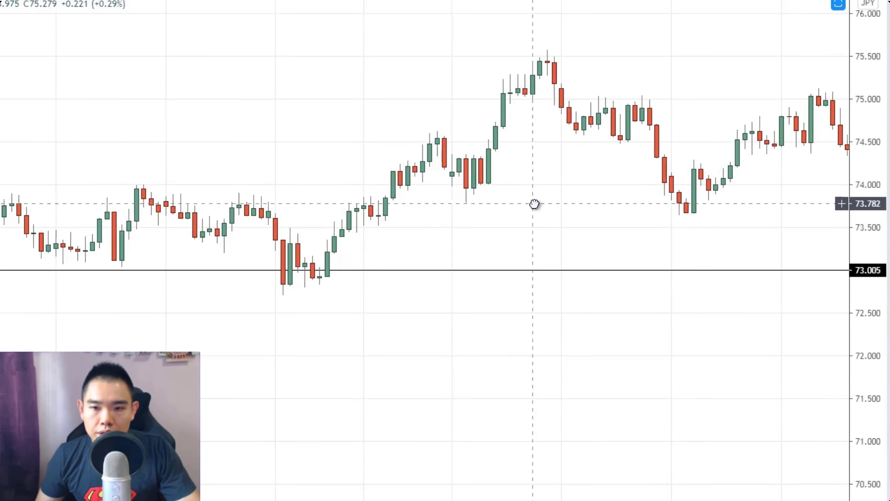
left_click_drag(534, 204, 546, 202)
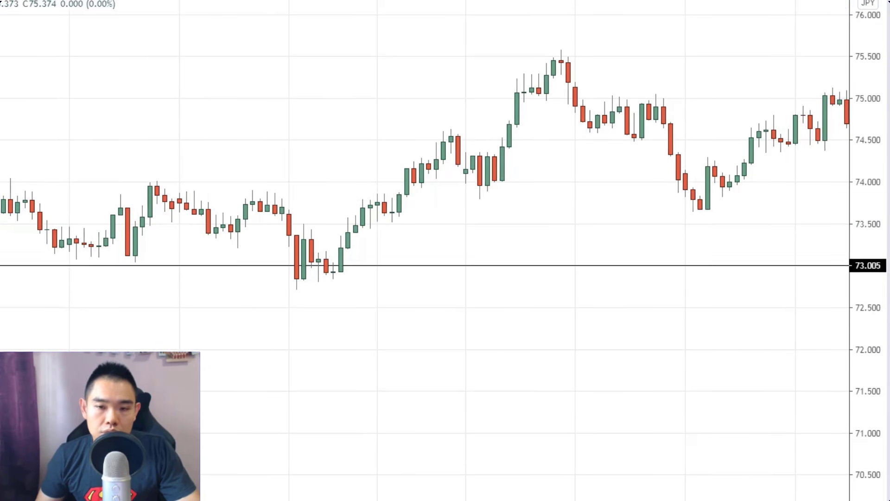
mouse_move(651, 226)
left_mouse_down()
mouse_move(724, 169)
mouse_move(824, 133)
mouse_move(831, 121)
mouse_move(828, 131)
left_mouse_up()
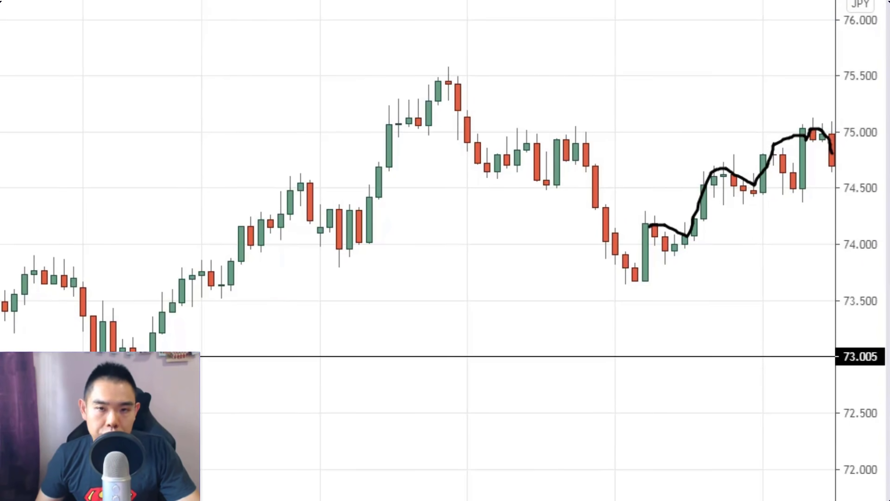
key("Escape")
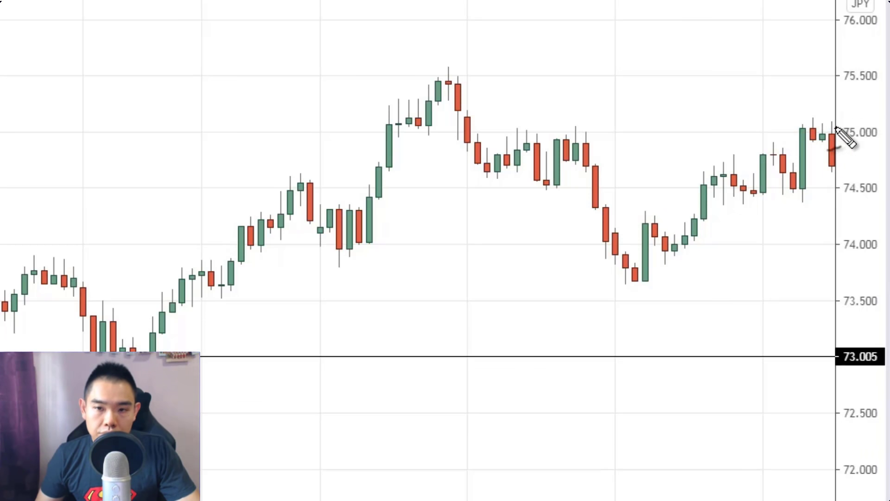
left_click_drag(797, 105, 835, 129)
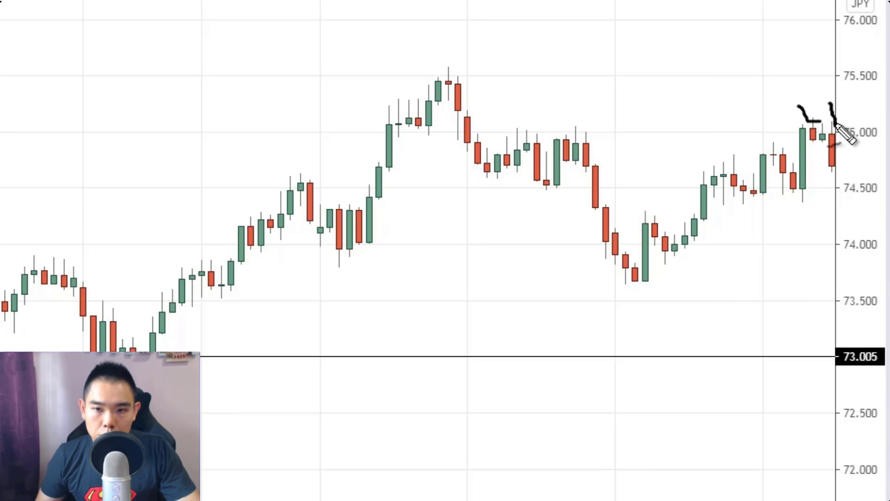
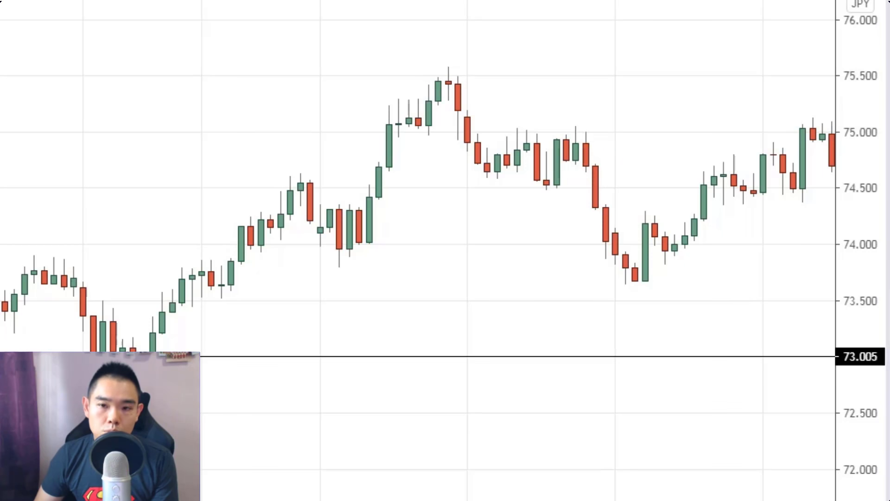
left_click_drag(826, 167, 844, 166)
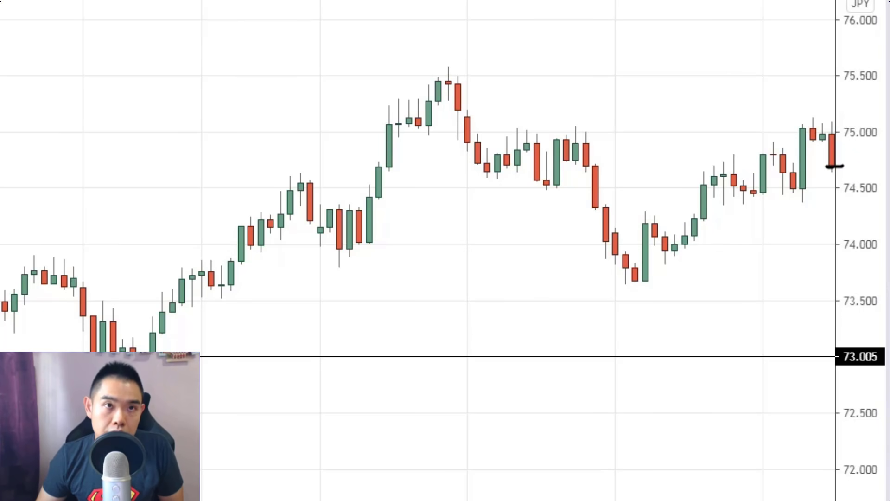
Trace the dip to about 74.40 and rebound to 75.50, mark the early-January high at about 75.50, and clear the markup.
left_click_drag(244, 111, 94, 139)
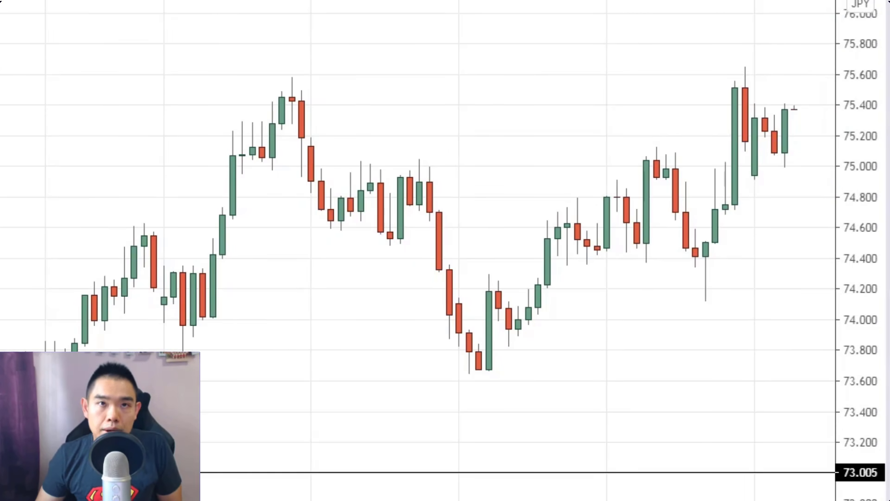
mouse_move(655, 159)
left_mouse_down()
mouse_move(706, 252)
mouse_move(749, 85)
left_mouse_up()
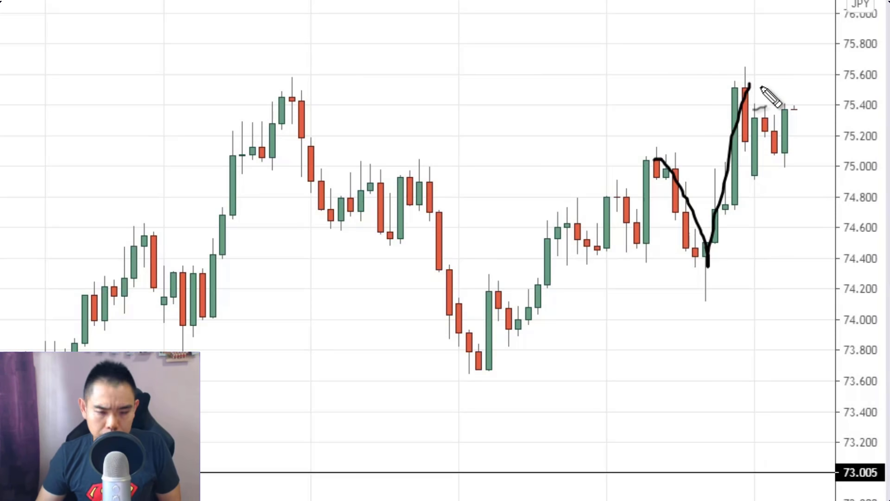
left_click_drag(268, 94, 355, 90)
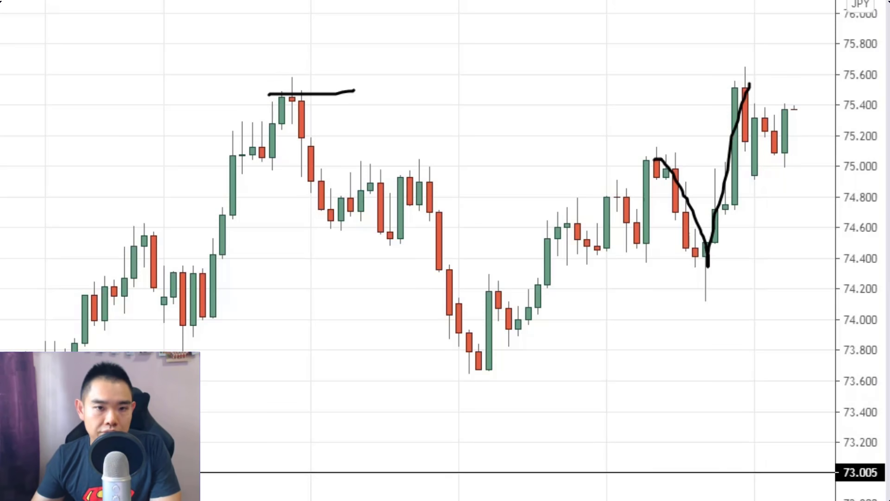
key("Escape")
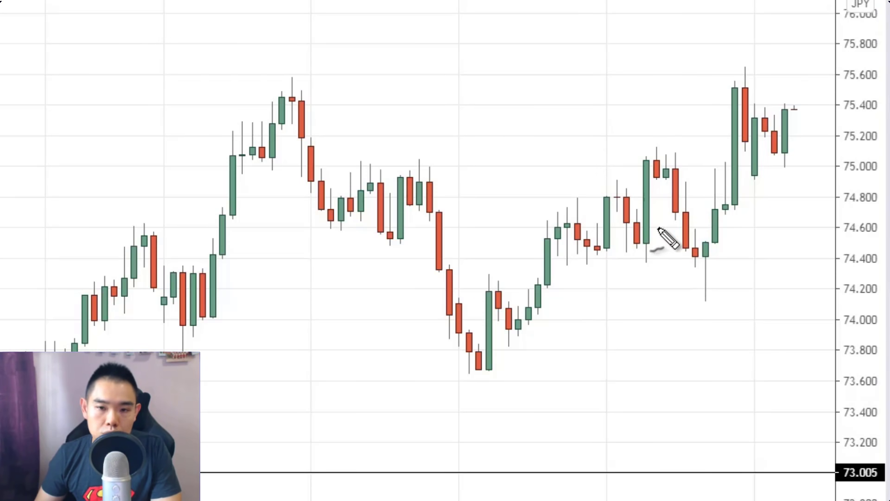
Sketch a hypothetical drop from about 74.60 to 73.50, clear it, and return NZDJPY to the daily chart.
mouse_move(657, 226)
left_mouse_down()
mouse_move(720, 339)
mouse_move(726, 400)
left_mouse_up()
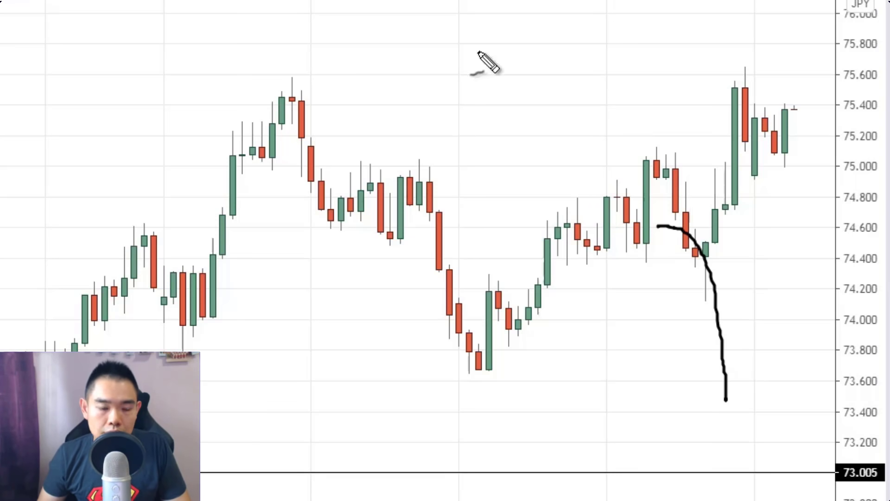
key("ctrl+z")
scroll(613, 160, "down", 5)
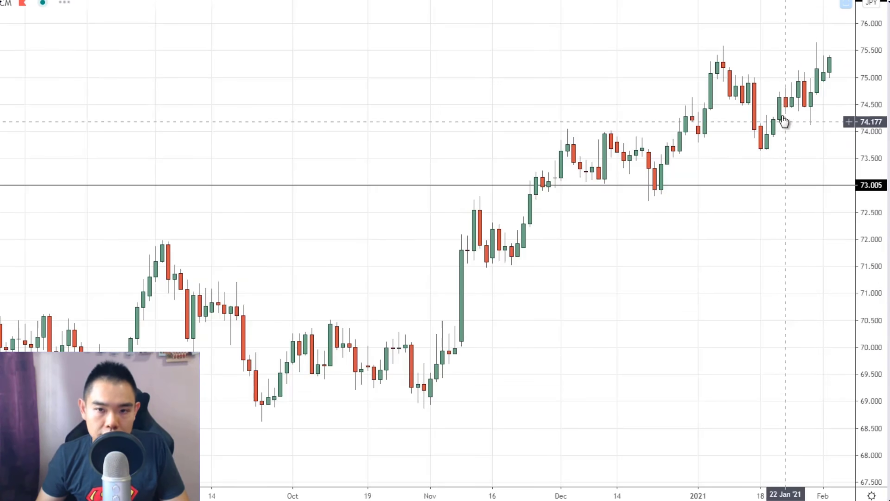
left_click_drag(826, 129, 794, 93)
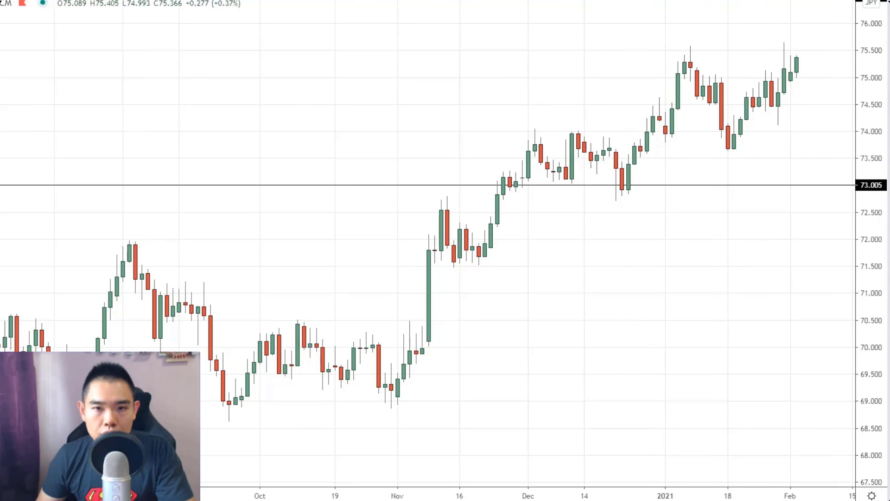
Switch the watchlist to Stocks (Daily) and open the Plug Power (PLUG) daily chart.
left_click(883, 28)
left_click(788, 4)
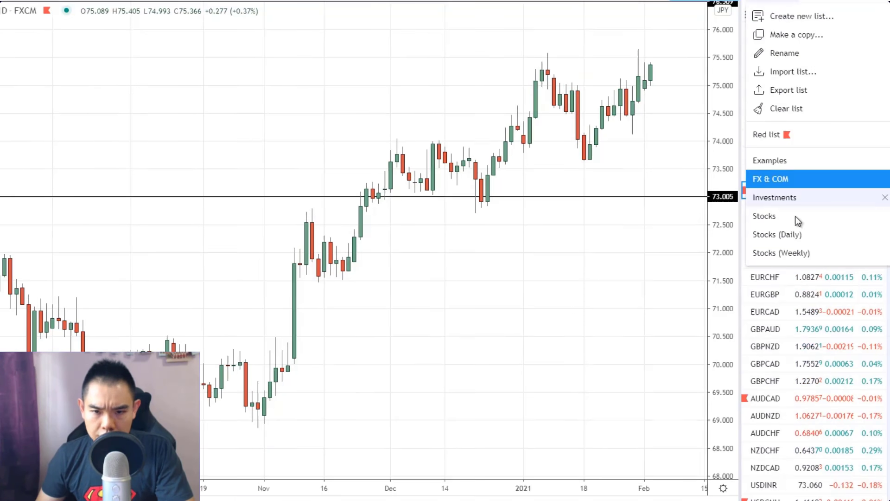
left_click(776, 234)
left_click(759, 37)
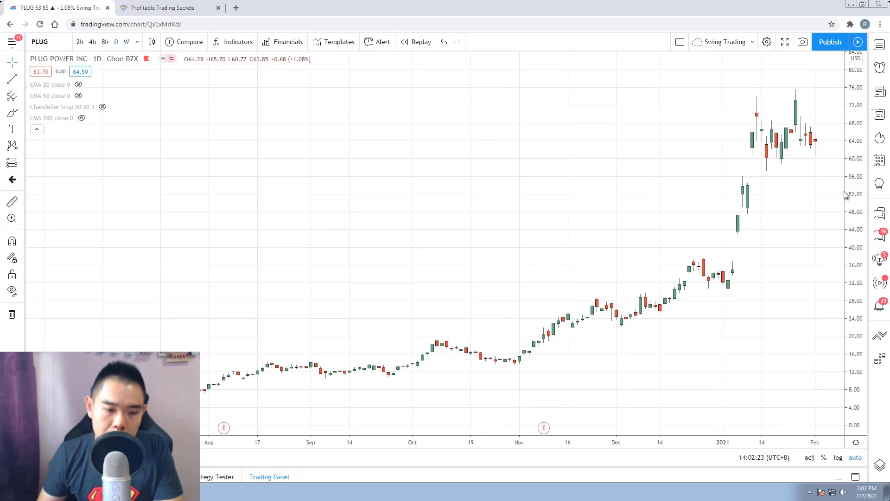
Trace PLUG's accelerating uptrend beneath the candles from early 2020 to February 2021, and clear the markup.
scroll(561, 193, "down", 3)
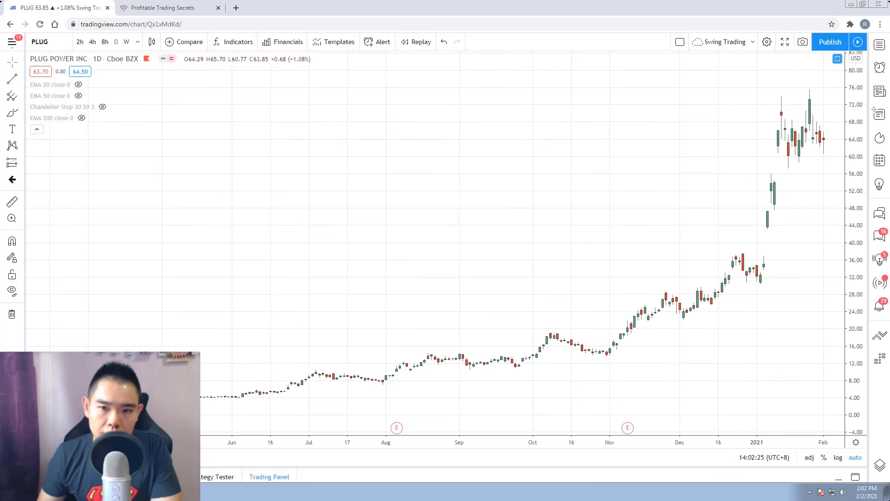
scroll(620, 177, "down", 2)
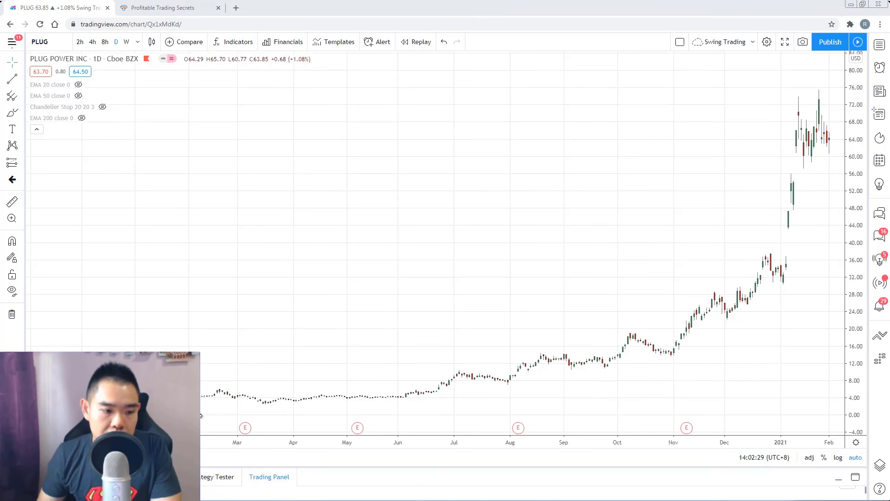
mouse_move(223, 416)
left_mouse_down()
mouse_move(519, 399)
mouse_move(744, 327)
mouse_move(828, 145)
left_mouse_up()
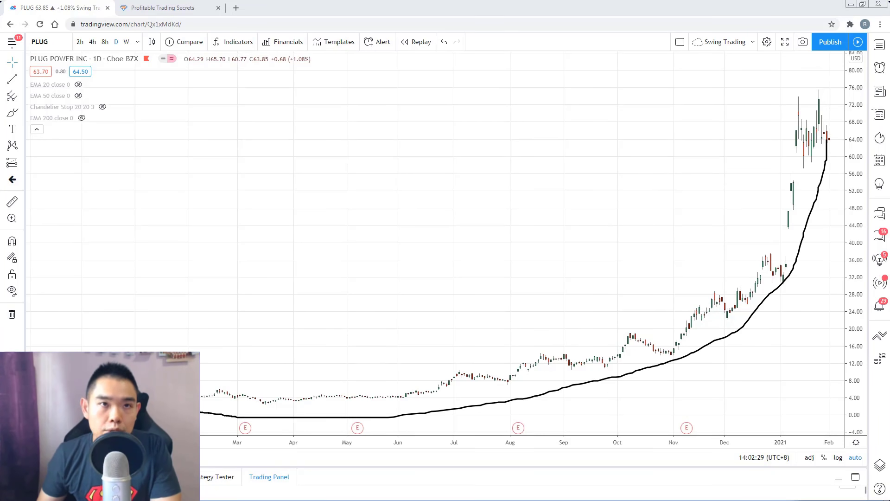
key("ctrl+z")
Box PLUG's January consolidation between about 59 and 73, and clear the markup.
scroll(559, 183, "up", 2)
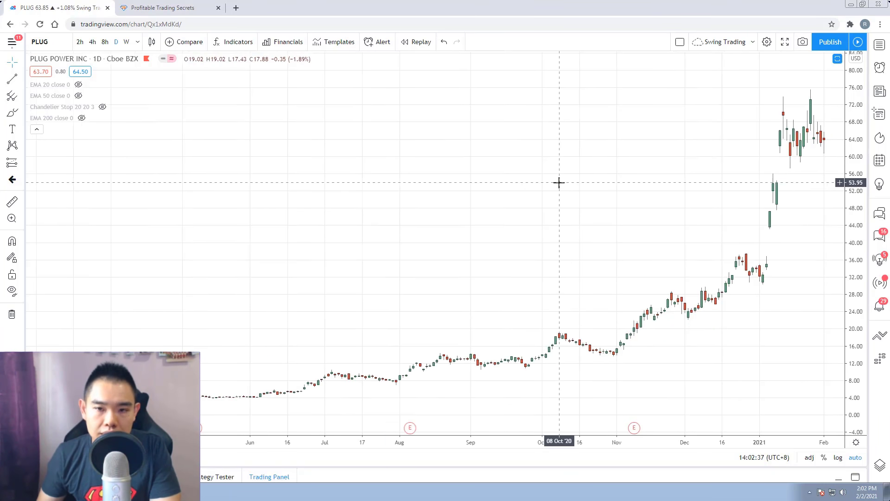
scroll(558, 182, "up", 3)
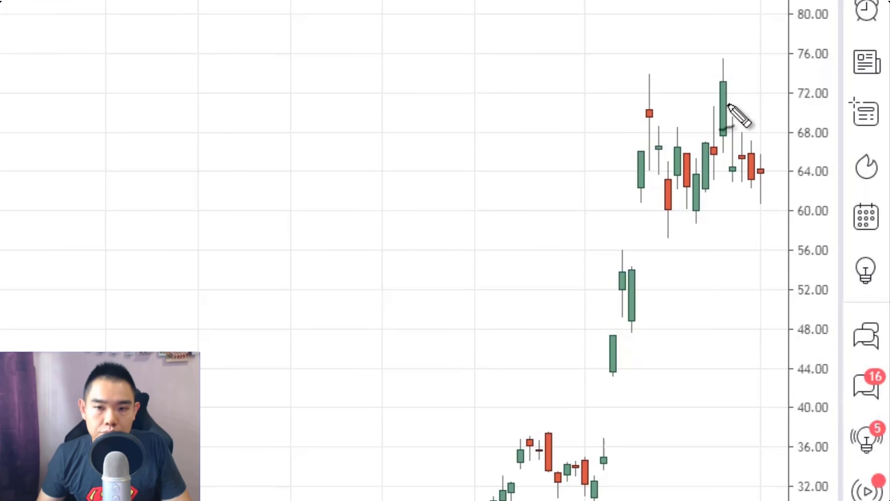
mouse_move(629, 86)
left_mouse_down()
mouse_move(803, 185)
mouse_move(666, 211)
mouse_move(601, 72)
left_mouse_up()
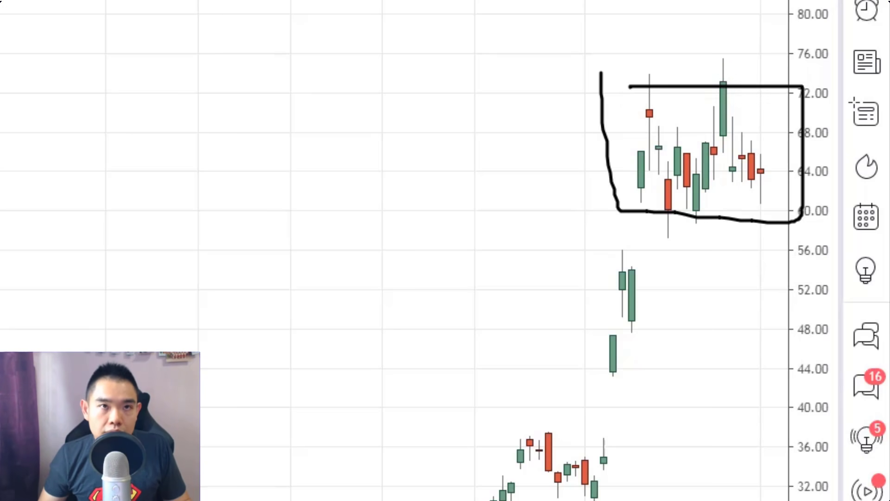
key("Escape")
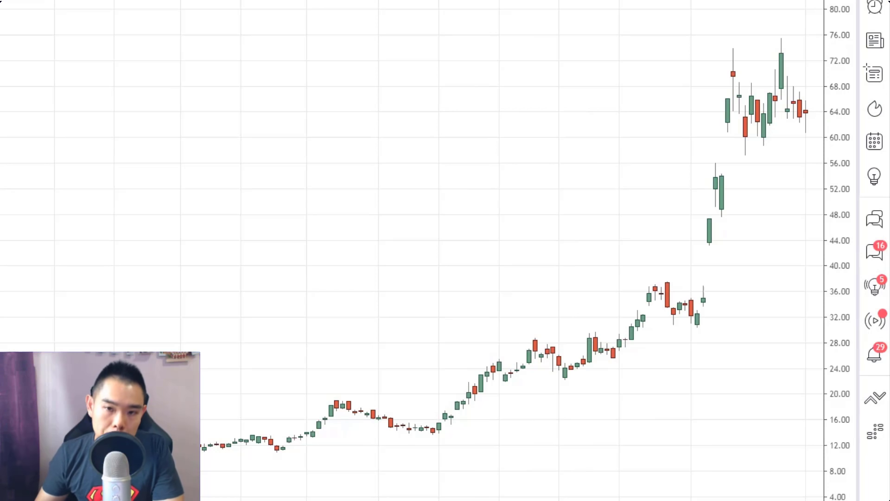
Draw PLUG support lines at about 30.50 and 22, cross out the upper one with a falling arrow through it, and clear the markup.
left_click_drag(467, 111, 247, 165)
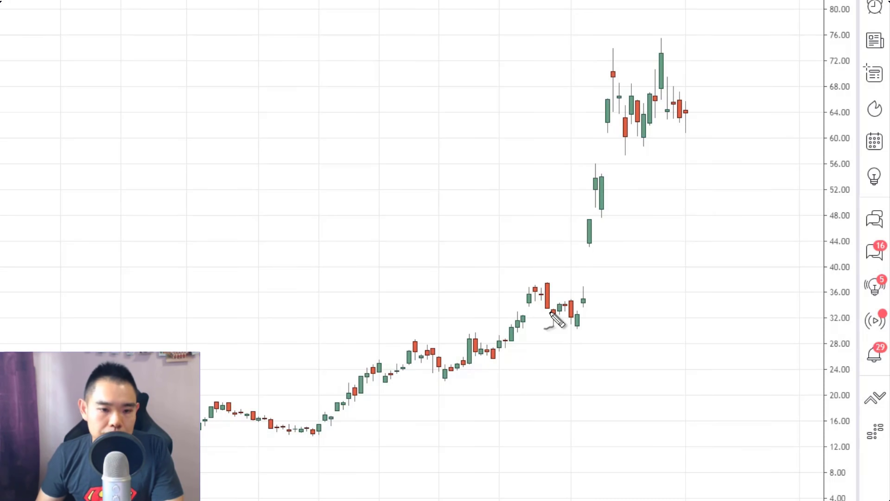
left_click_drag(524, 328, 618, 321)
left_click_drag(391, 383, 569, 384)
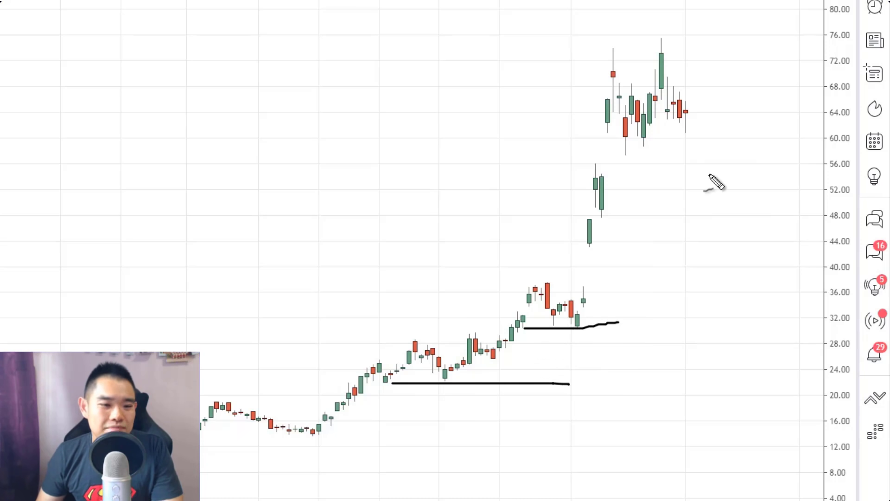
mouse_move(616, 304)
left_mouse_down()
mouse_move(649, 343)
mouse_move(611, 336)
mouse_move(649, 319)
mouse_move(657, 356)
left_mouse_up()
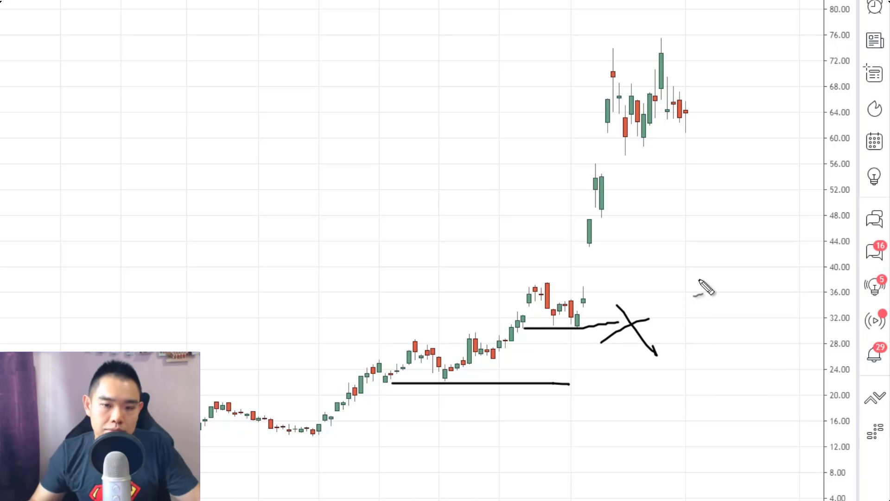
key("Escape")
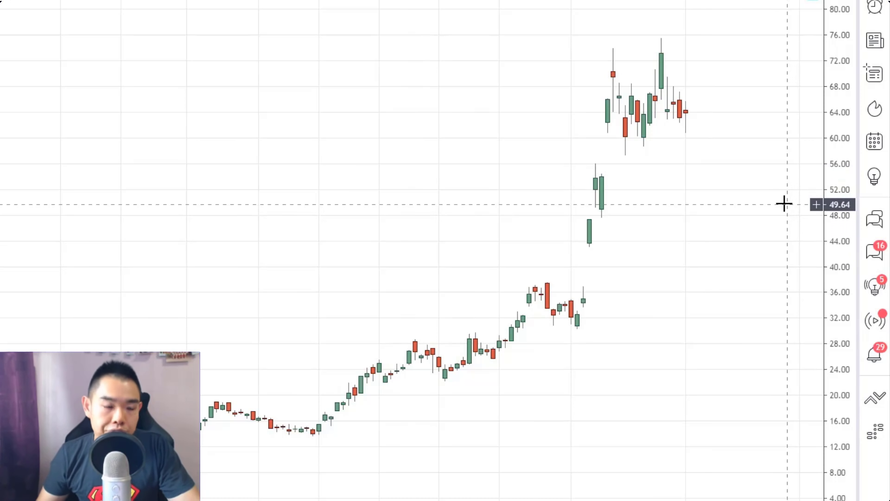
Show the 20-period EMA on the PLUG chart and draw an arrow pointing to its latest value.
left_click_drag(258, 254, 272, 250)
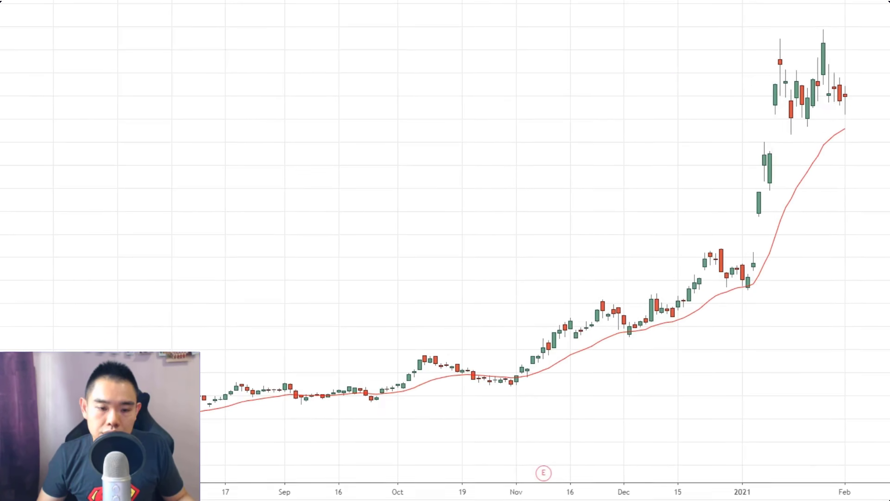
mouse_move(853, 166)
left_mouse_down()
mouse_move(844, 131)
mouse_move(840, 144)
mouse_move(853, 137)
left_mouse_up()
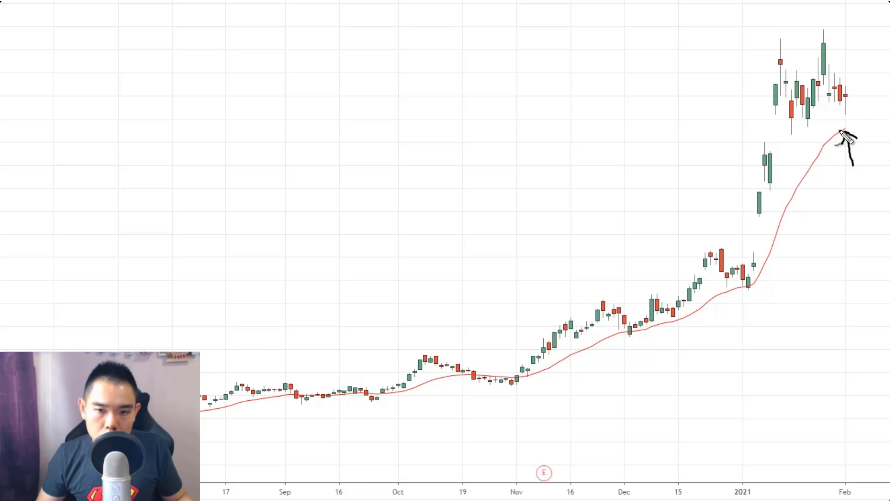
Mark price dropping onto the 20 EMA, box PLUG's January consolidation, sketch an upward breakout path from it, and clear the markup.
mouse_move(840, 130)
left_mouse_down()
mouse_move(863, 113)
mouse_move(855, 122)
left_mouse_up()
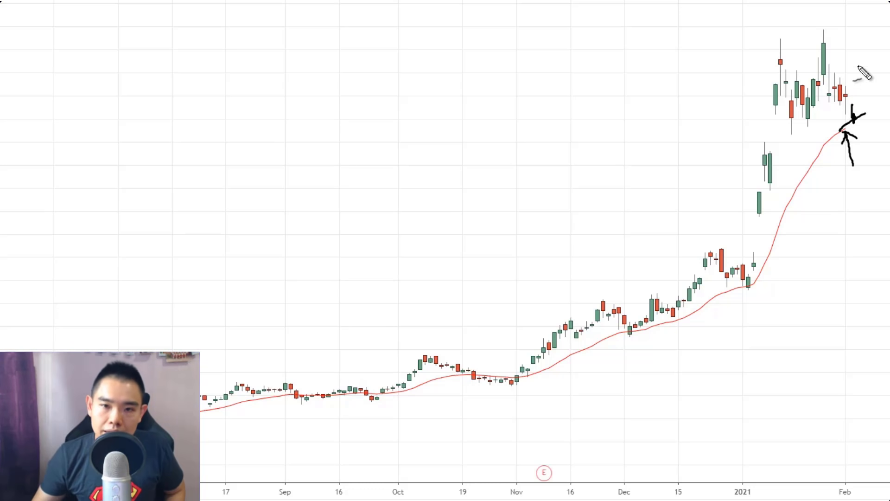
mouse_move(771, 47)
left_mouse_down()
mouse_move(852, 61)
mouse_move(855, 126)
mouse_move(751, 70)
mouse_move(774, 47)
left_mouse_up()
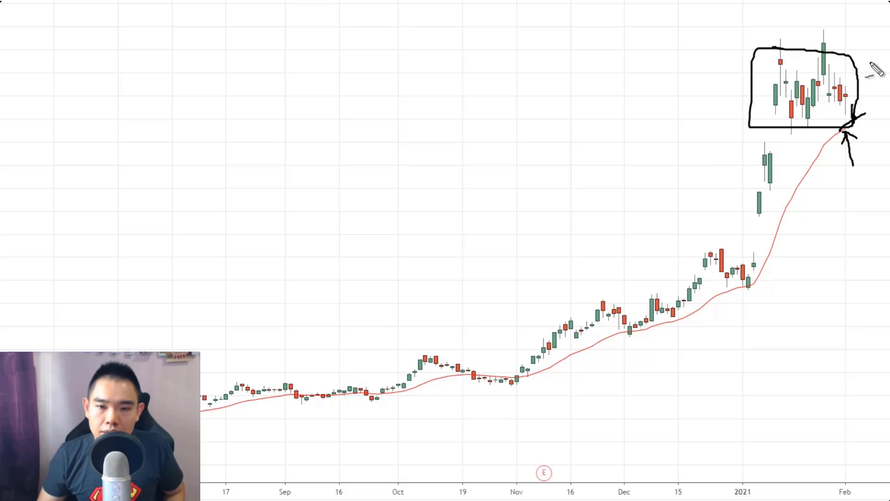
left_click_drag(844, 76, 887, 14)
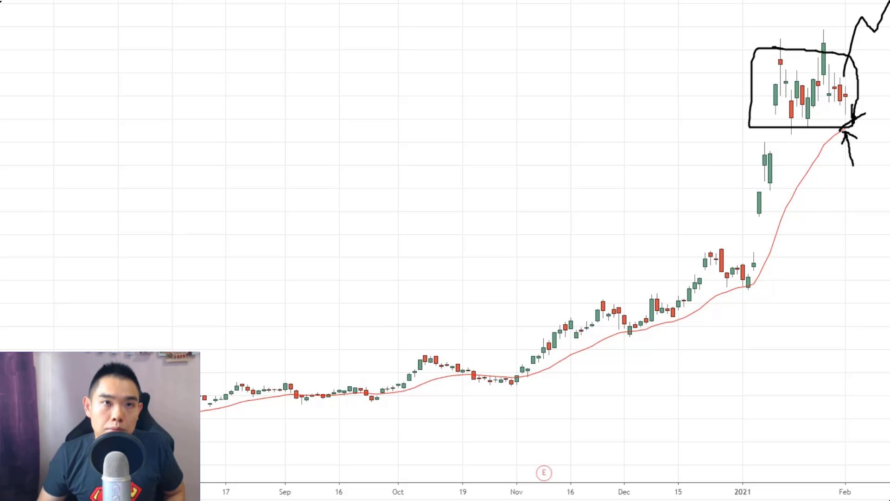
key("Escape")
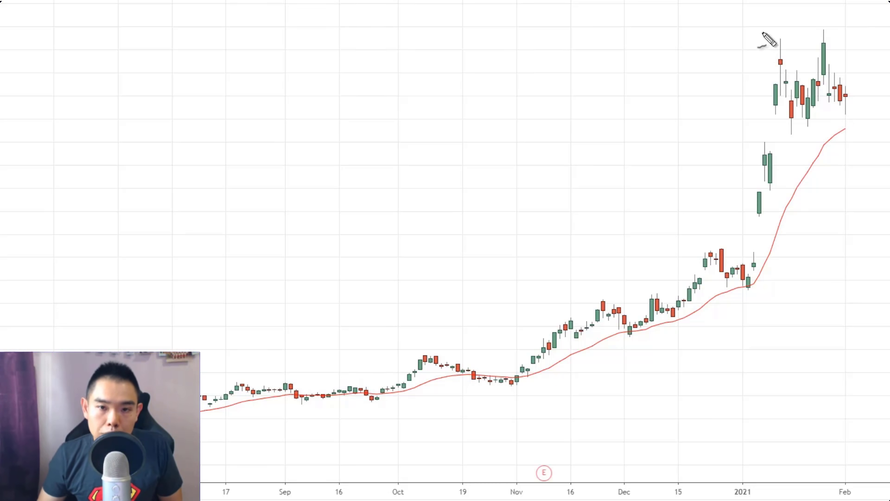
Draw a PLUG resistance line at about 76, circle the high beneath it, sketch a candle across the line, and clear the markup.
left_click_drag(761, 27, 864, 27)
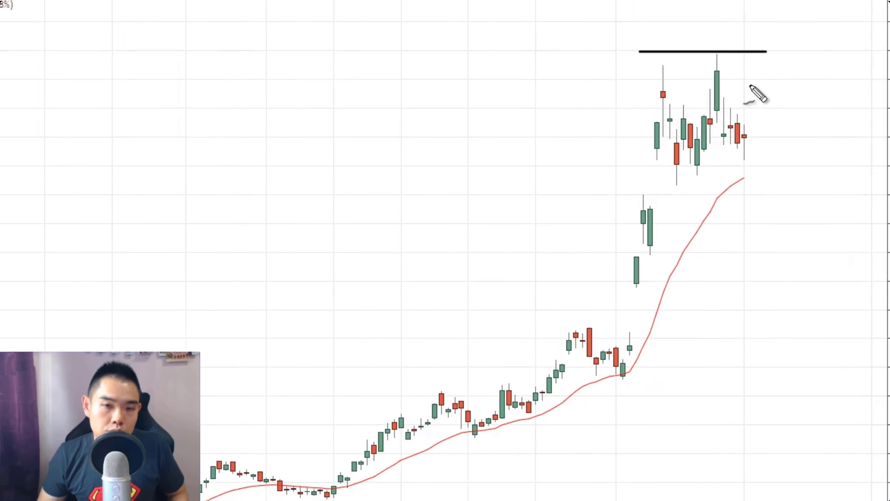
mouse_move(676, 65)
left_mouse_down()
mouse_move(685, 76)
mouse_move(680, 71)
mouse_move(710, 44)
mouse_move(715, 82)
mouse_move(701, 81)
left_mouse_up()
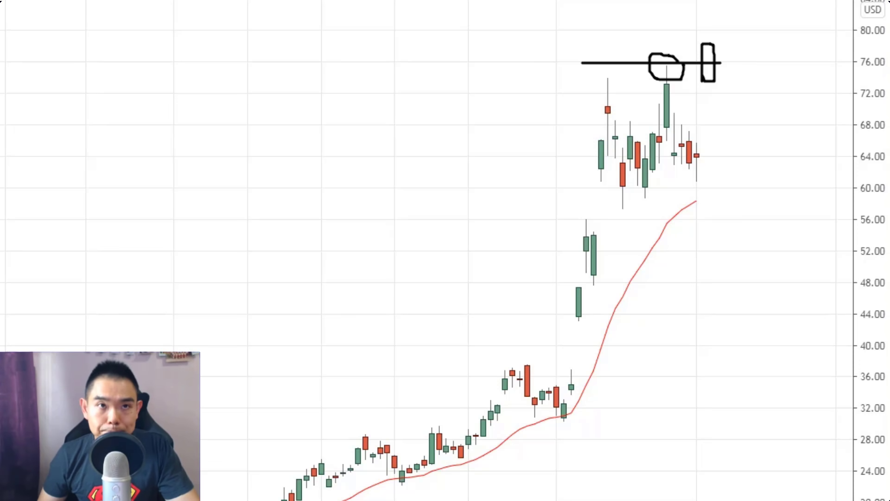
key("Escape")
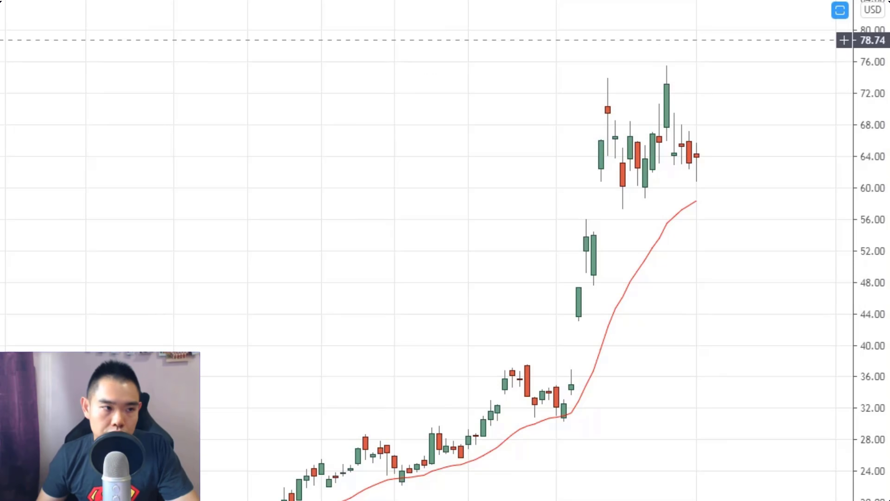
Show the Chandelier Stop on the PLUG chart, hide the 20-period EMA, and set the stop's ATR multiplier to 6.
left_click(103, 107)
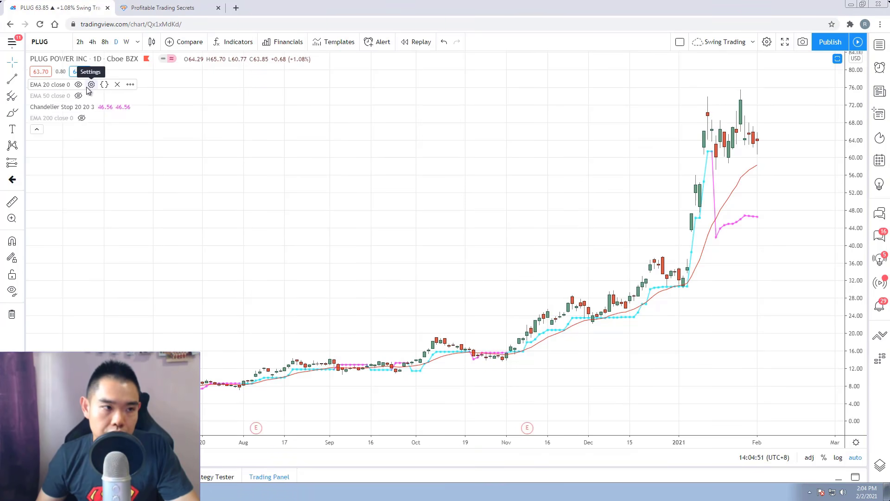
left_click(78, 84)
left_click(115, 107)
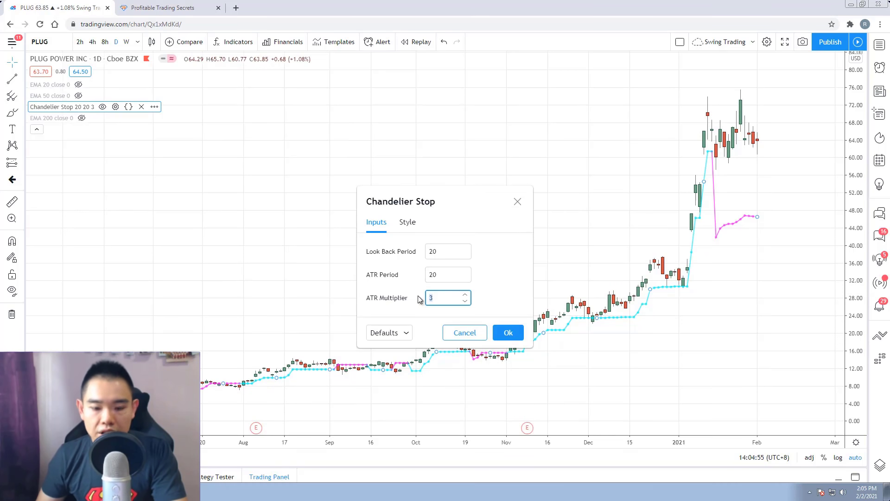
type("6")
left_click(508, 332)
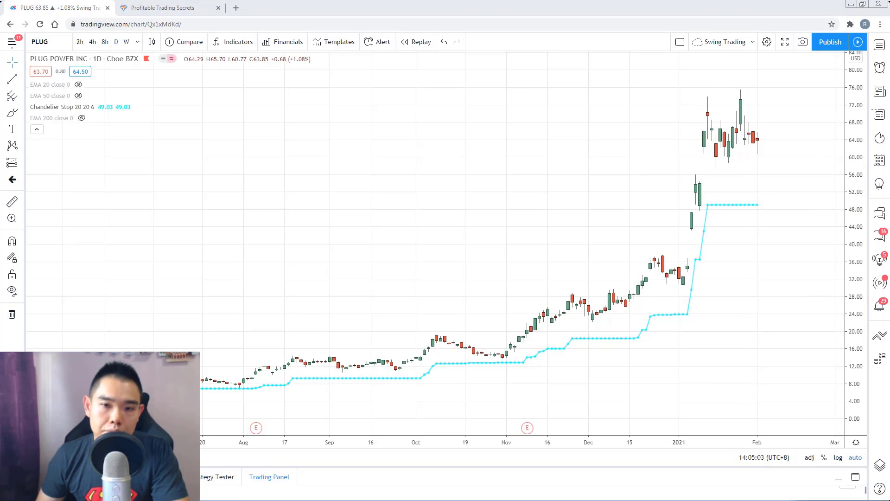
Sketch price rising from about 64 to 84, a trailing stop stepping from about 49 to 56 and a price drop toward it; clear the markup.
mouse_move(753, 139)
left_mouse_down()
mouse_move(784, 109)
mouse_move(807, 55)
left_mouse_up()
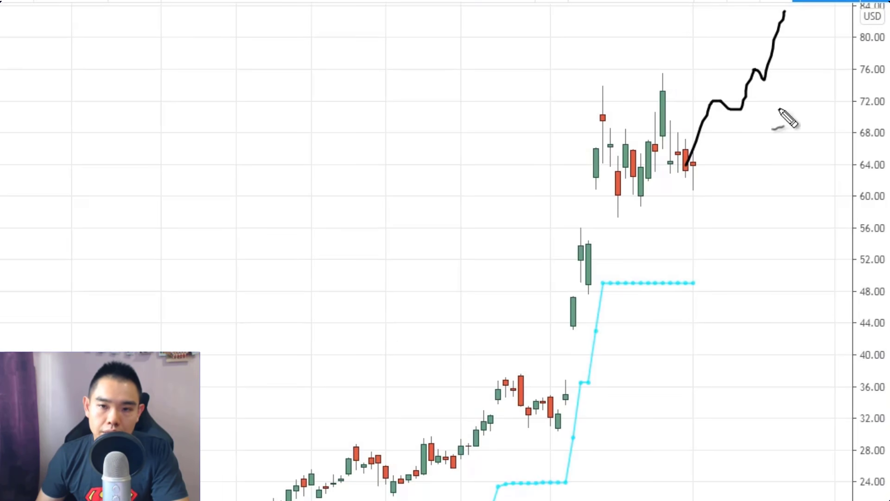
mouse_move(688, 280)
left_mouse_down()
mouse_move(716, 280)
mouse_move(741, 249)
mouse_move(785, 227)
left_mouse_up()
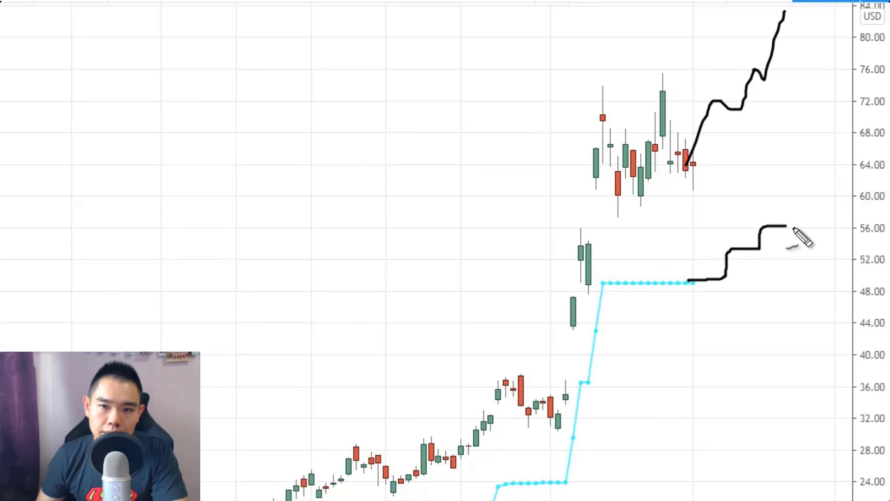
mouse_move(766, 10)
left_mouse_down()
mouse_move(816, 10)
mouse_move(808, 22)
left_mouse_up()
mouse_move(793, 11)
left_mouse_down()
mouse_move(790, 219)
mouse_move(769, 199)
mouse_move(810, 204)
left_mouse_up()
left_click_drag(837, 131, 182, 125)
scroll(183, 125, "down", 4)
mouse_move(125, 75)
left_mouse_down()
mouse_move(99, 121)
mouse_move(218, 119)
mouse_move(239, 160)
mouse_move(261, 152)
left_mouse_up()
key("Escape")
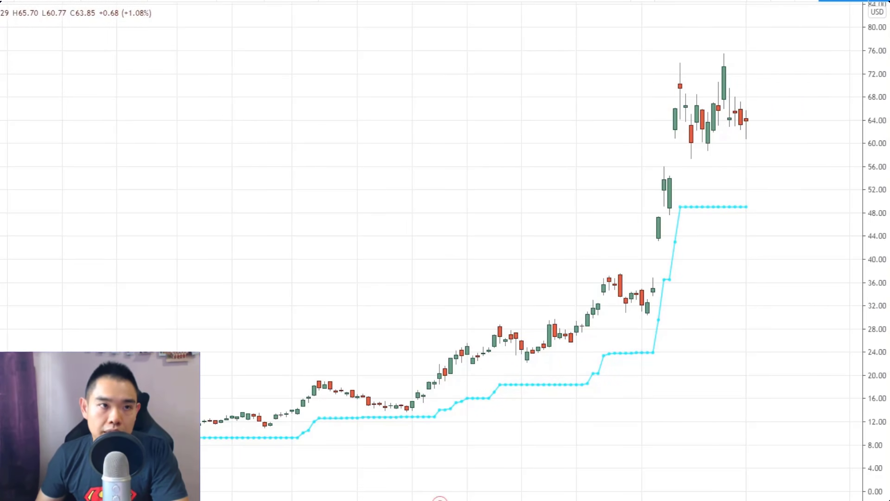
Set the Chandelier Stop's ATR multiplier to 3.
double_click(320, 332)
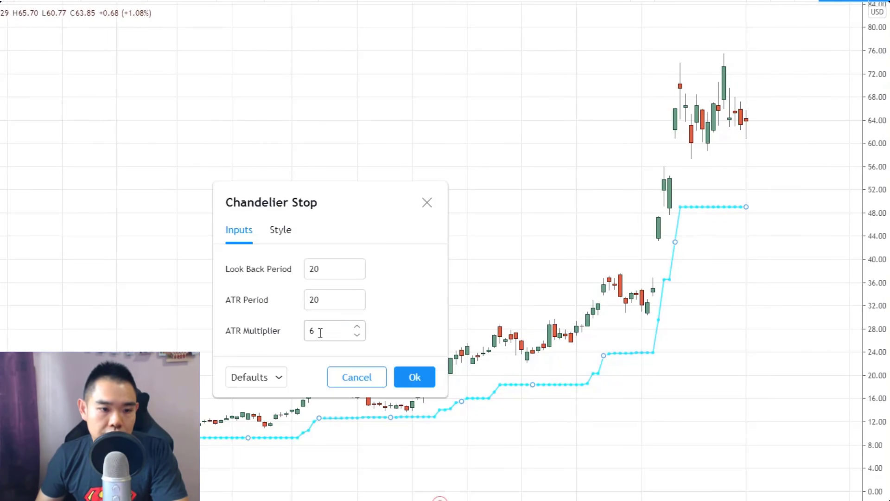
type("6")
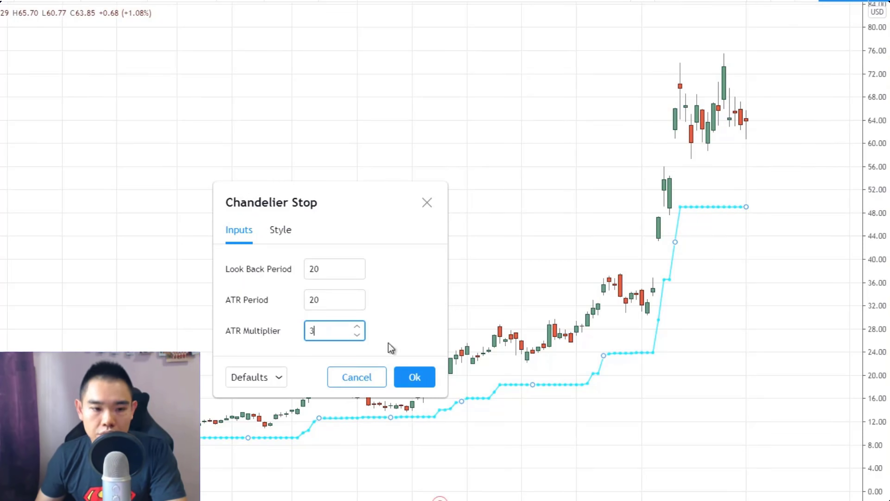
left_click(412, 376)
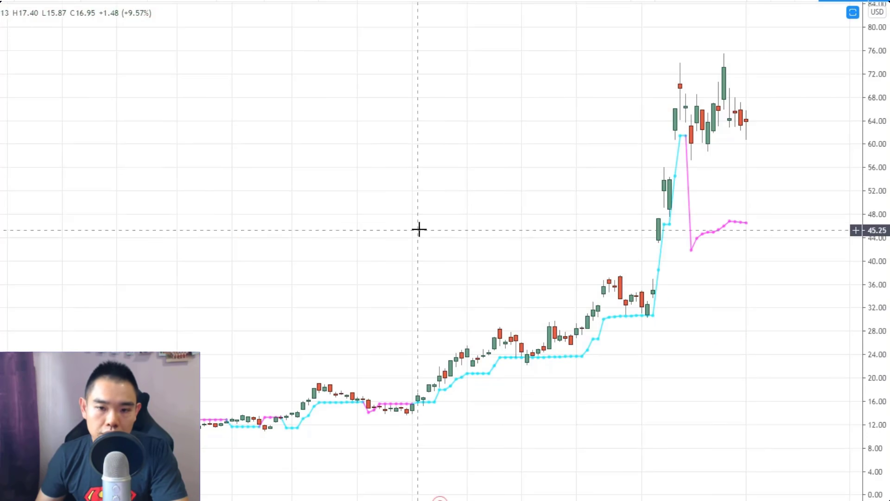
Set the Chandelier Stop's ATR multiplier to 4.
double_click(736, 225)
type("4")
left_click(435, 380)
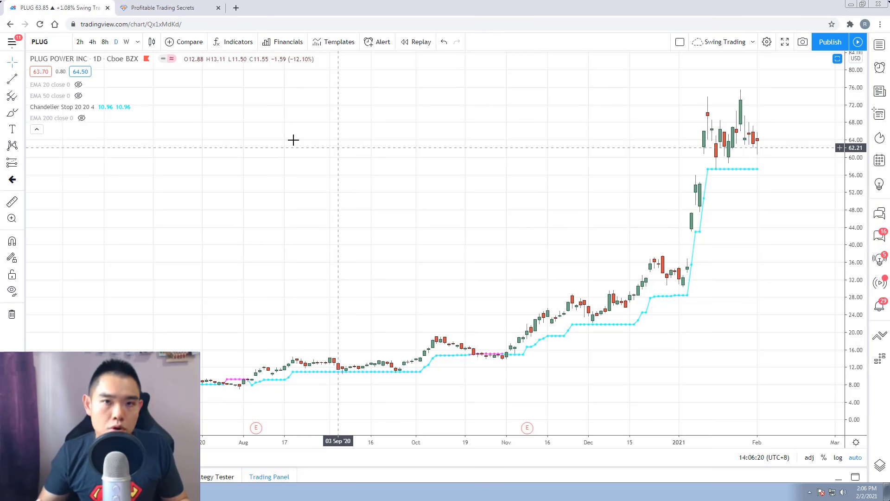
Switch to the Profitable Trading Secrets webinar page and draw a line beside its web address.
left_click(147, 7)
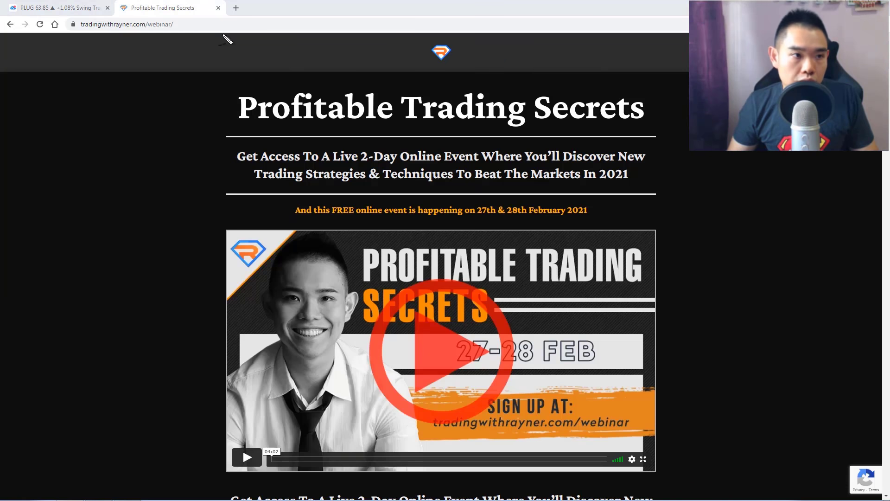
left_click_drag(224, 35, 176, 26)
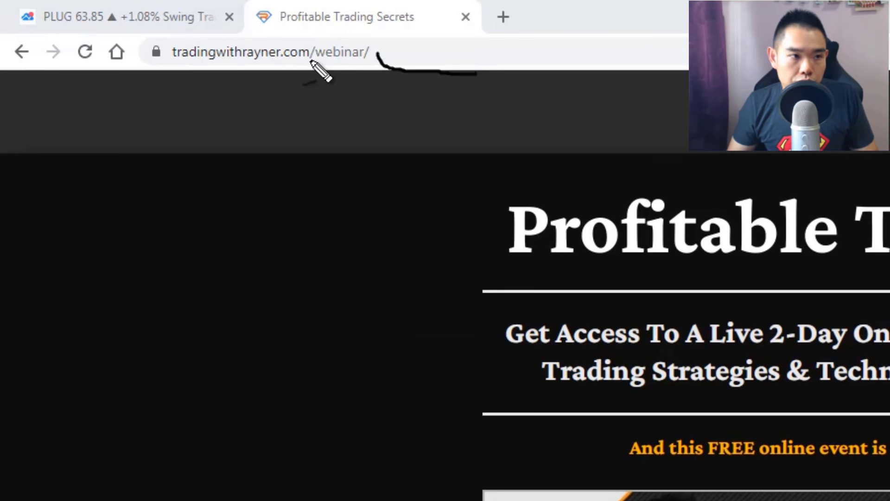
Review the Day 1 and Day 2 webinar outlines and viewer comments, and open the Zoom registration page.
scroll(445, 278, "down", 10)
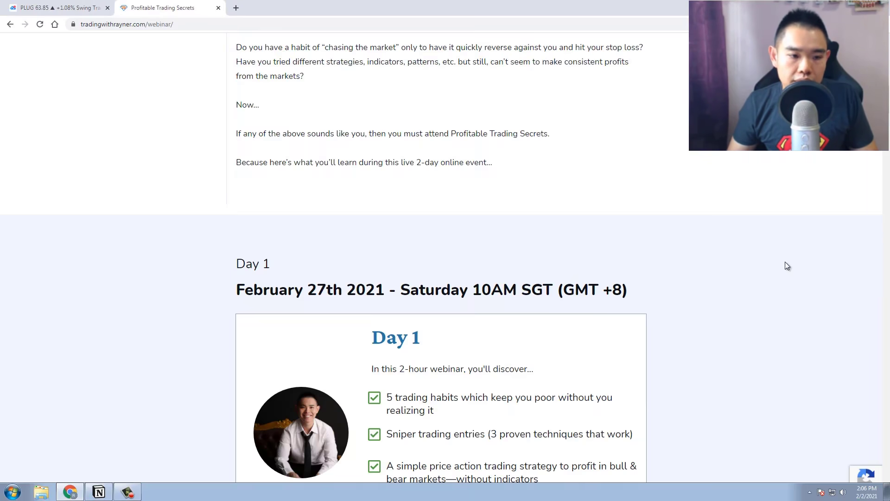
scroll(787, 266, "down", 4)
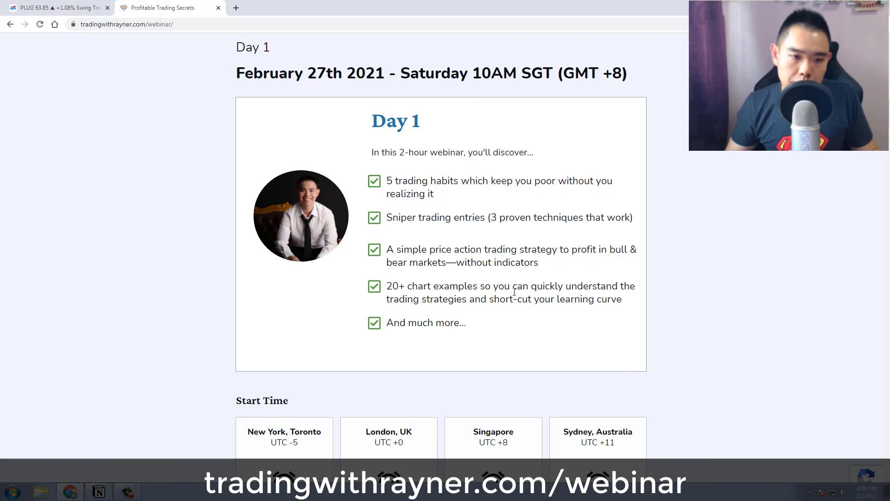
scroll(746, 232, "down", 20)
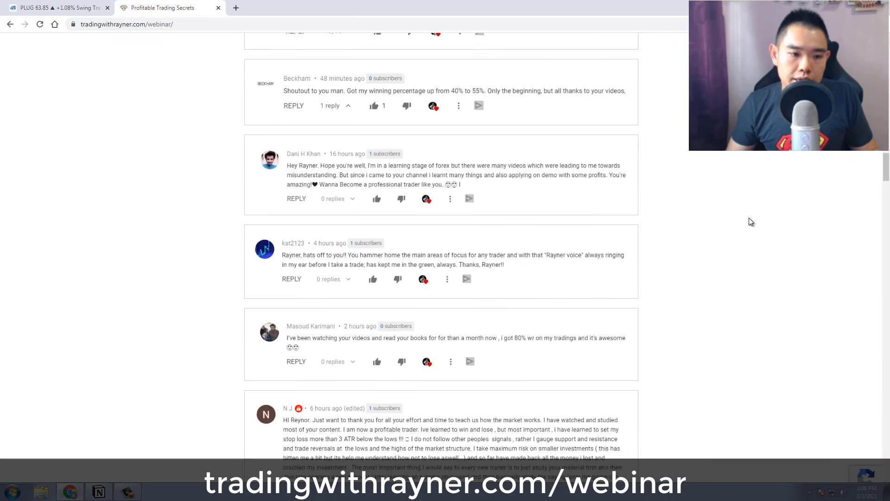
scroll(749, 220, "down", 10)
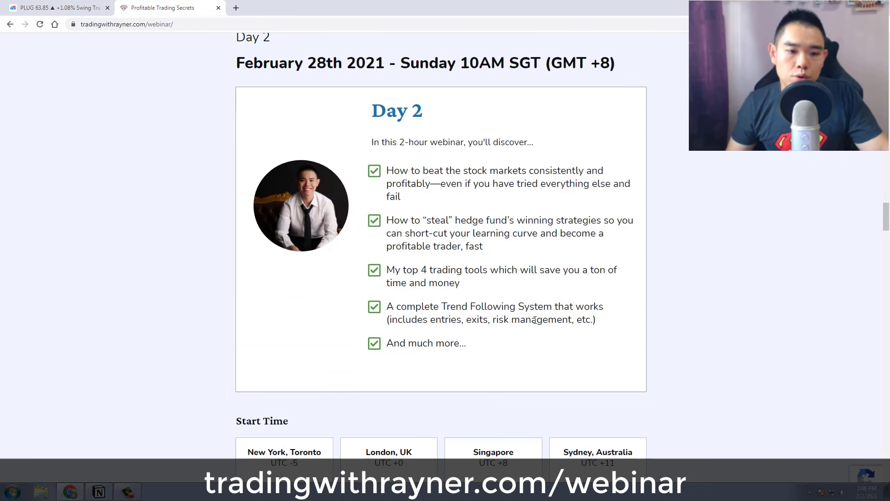
scroll(633, 275, "up", 20)
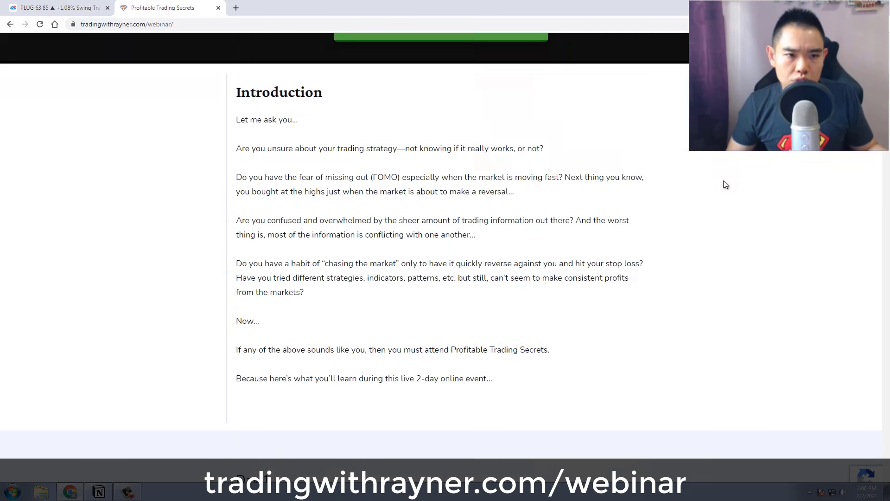
scroll(725, 185, "up", 7)
left_click(492, 348)
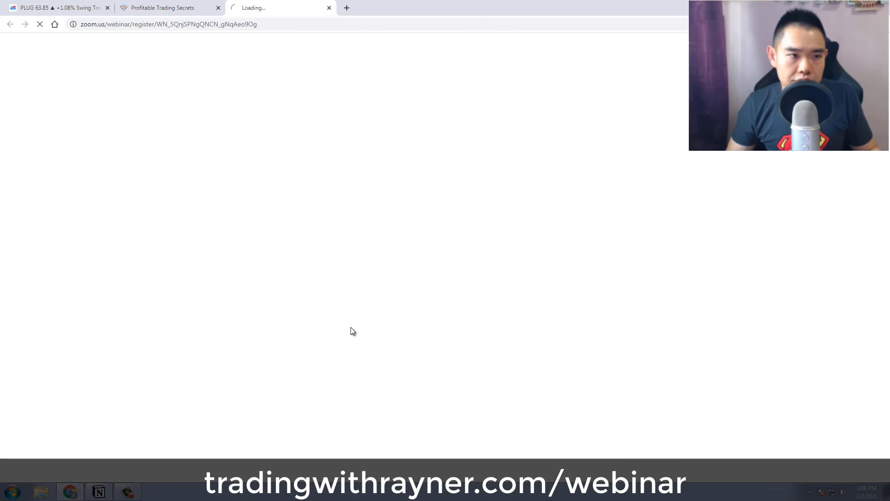